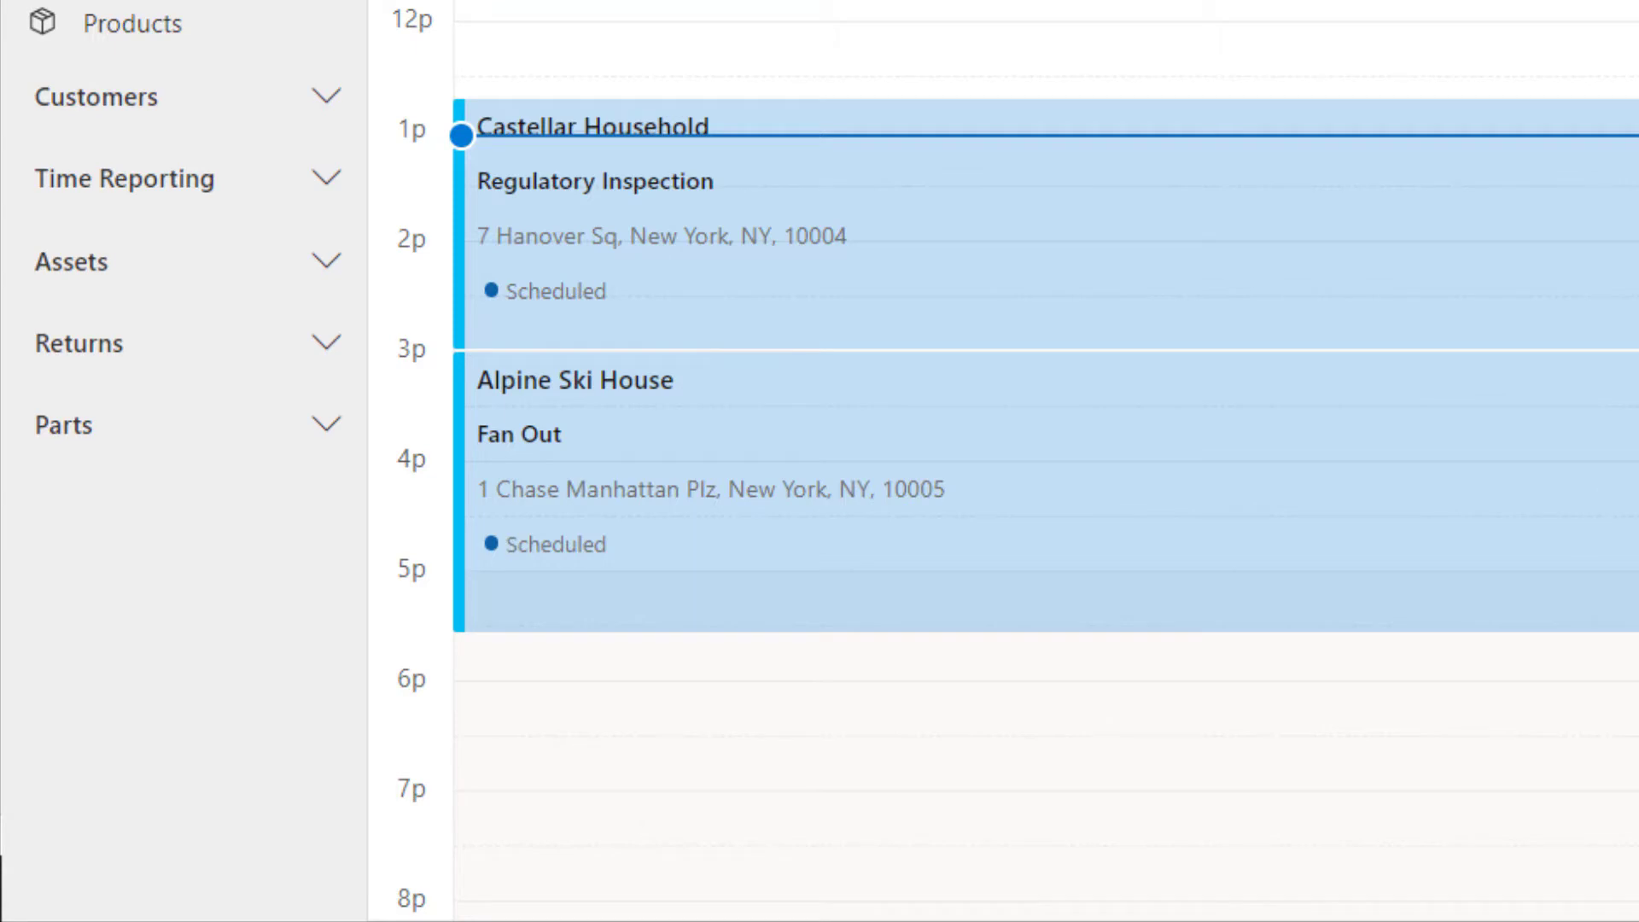
Go to the Customizations area in the Dynamics 365 settings.
left_click(1481, 120)
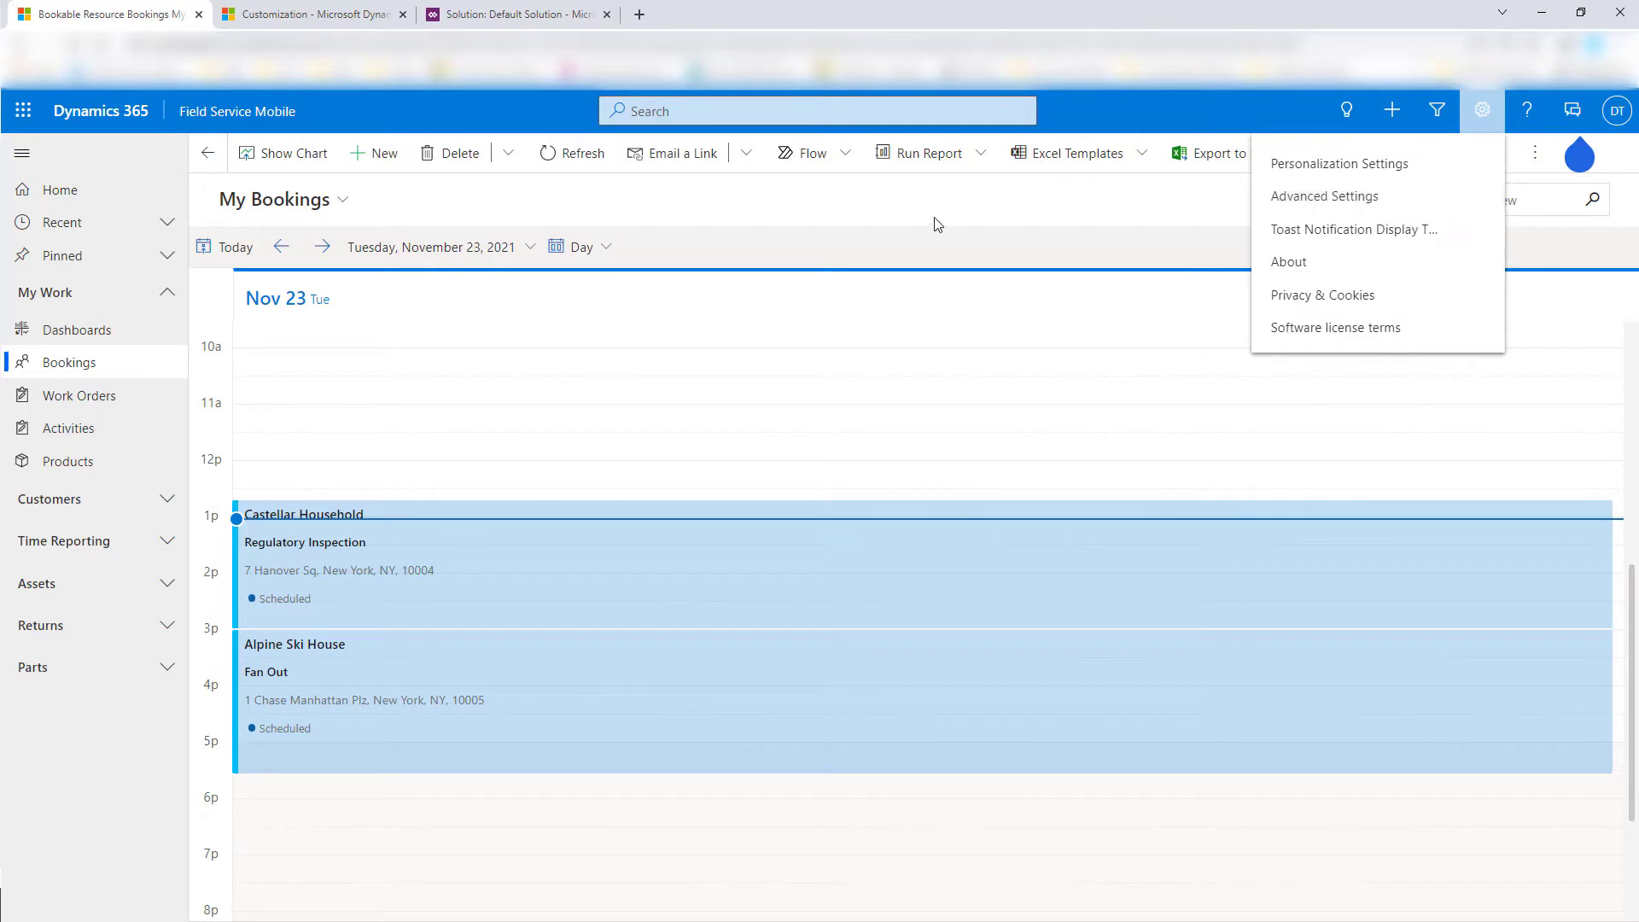
left_click(304, 15)
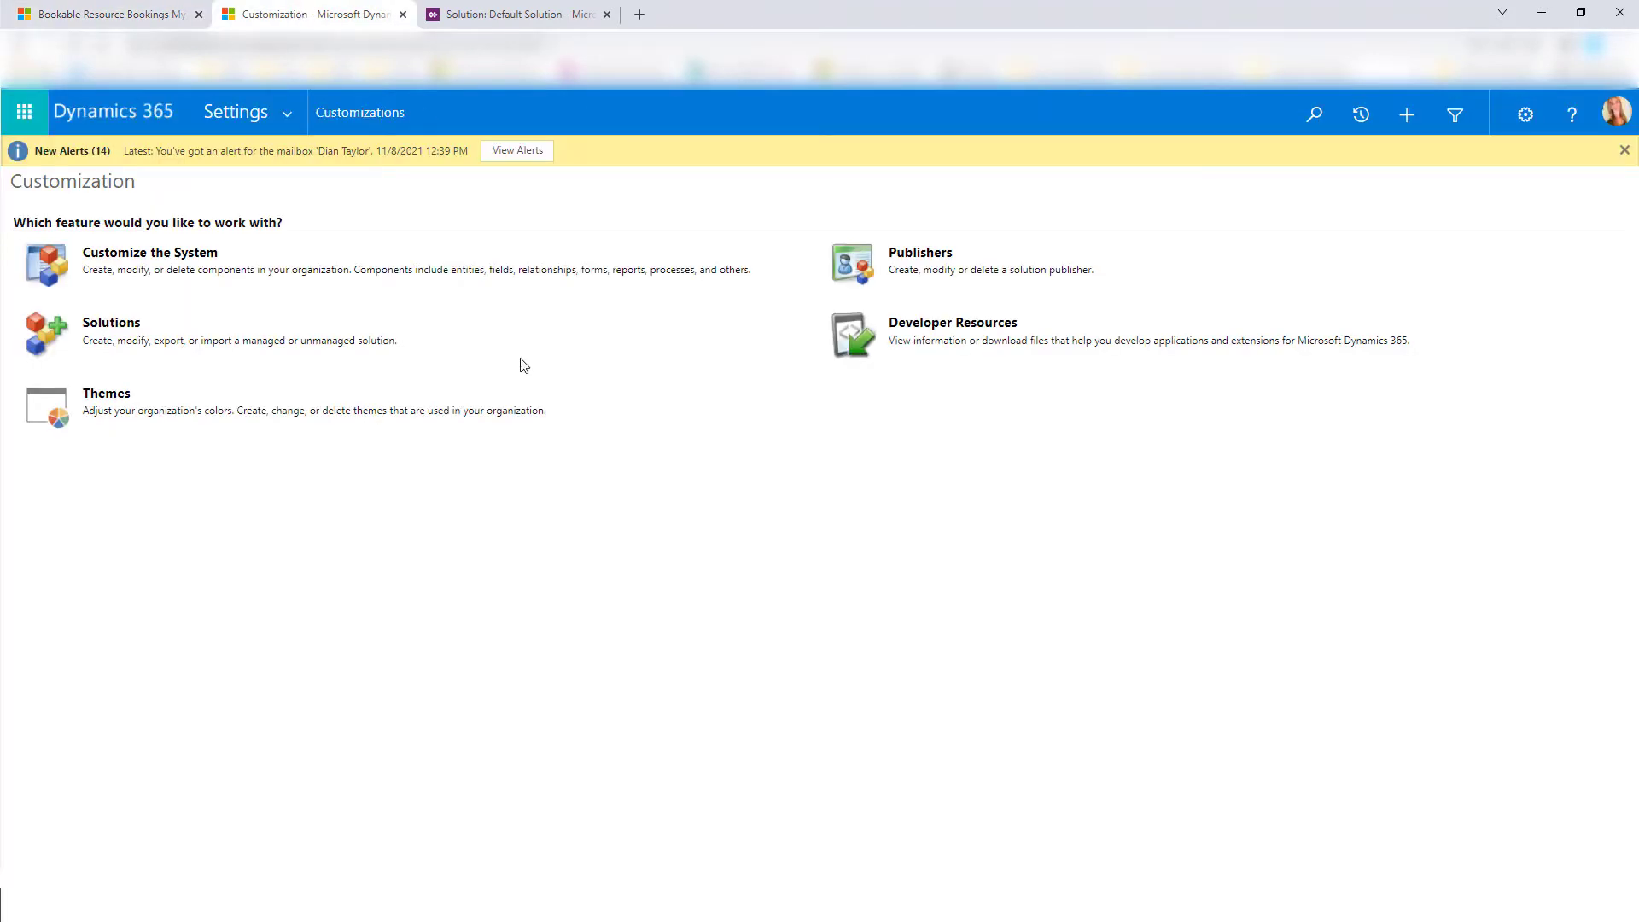
left_click(290, 116)
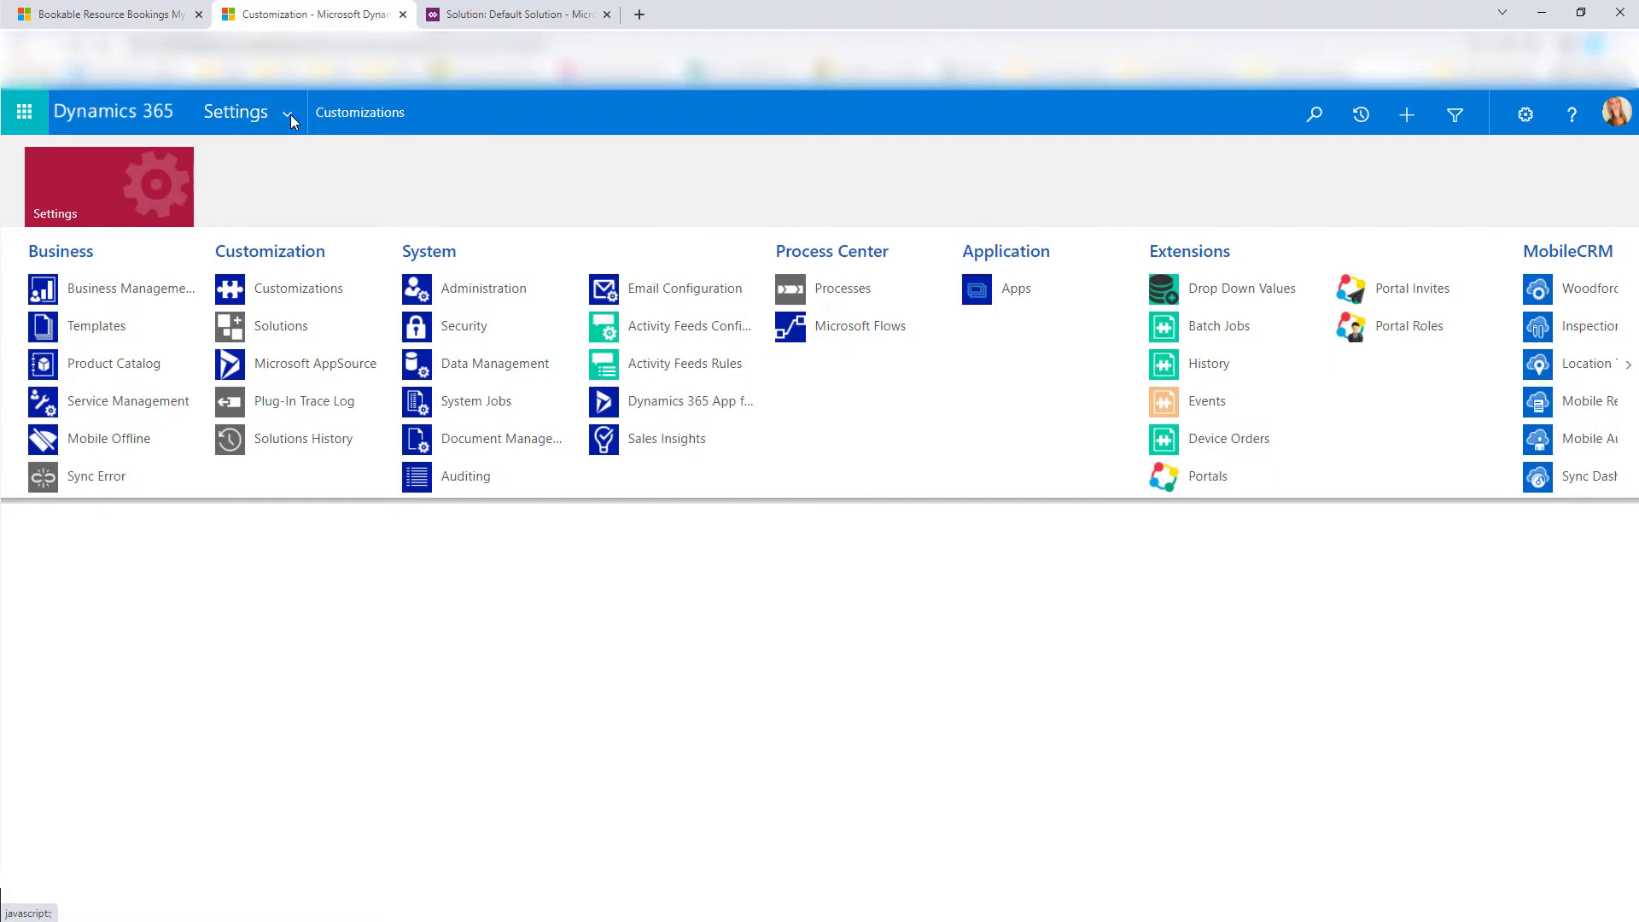
left_click(307, 294)
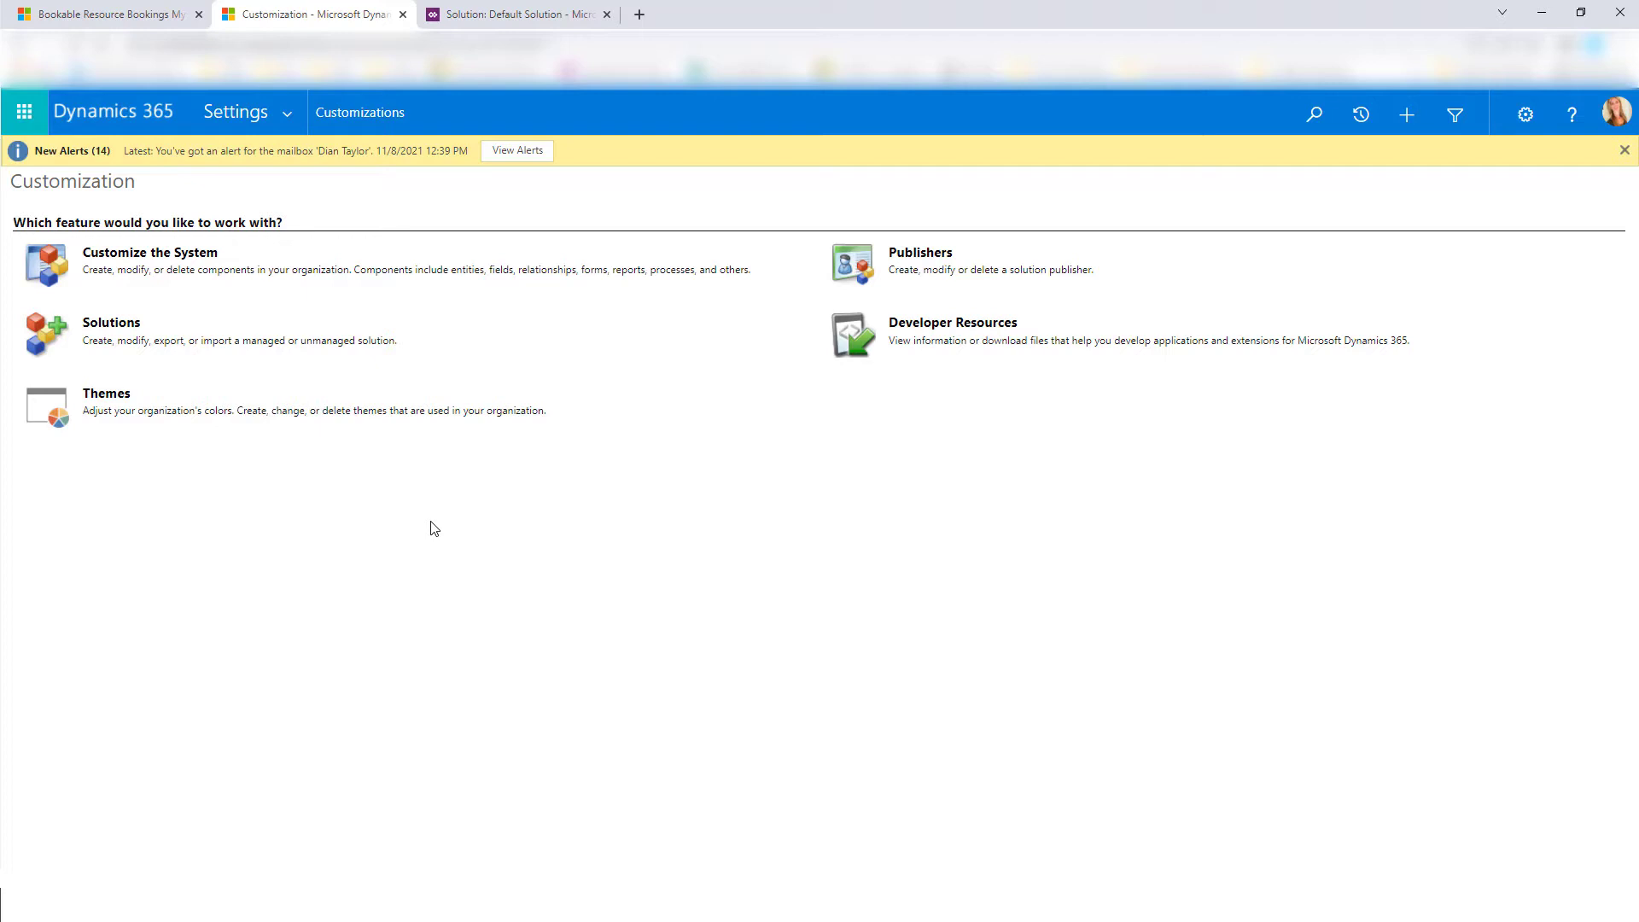
In the Default Solution, open the My Bookings public view of the Bookable Resource Booking entity for editing.
left_click(551, 20)
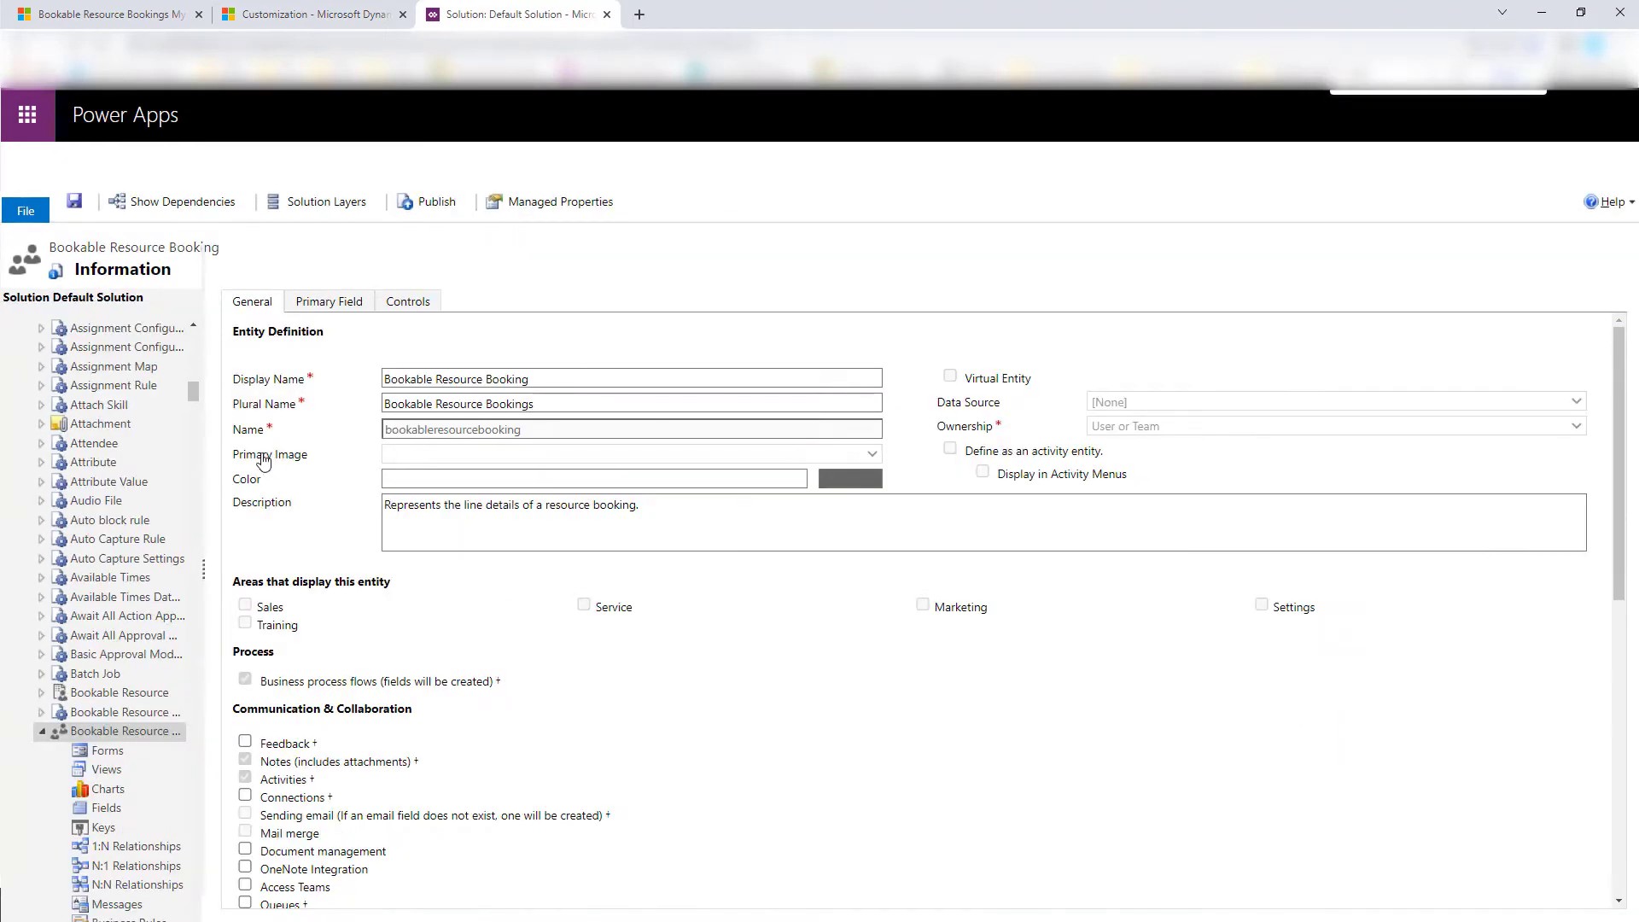
left_click_drag(196, 397, 194, 345)
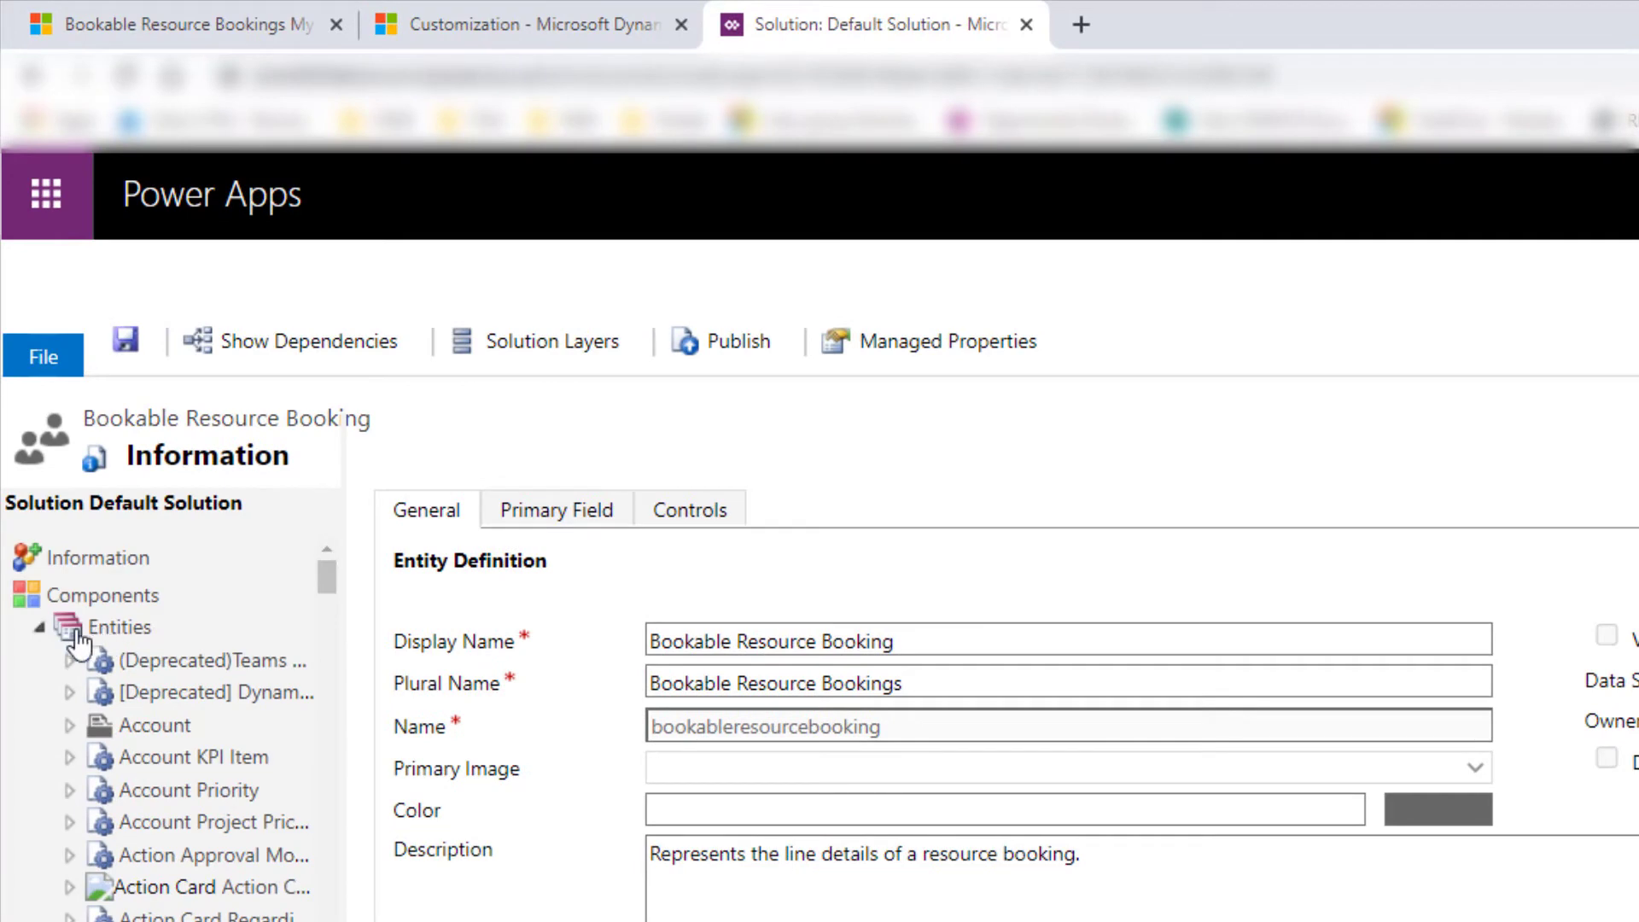
left_click_drag(325, 585, 340, 695)
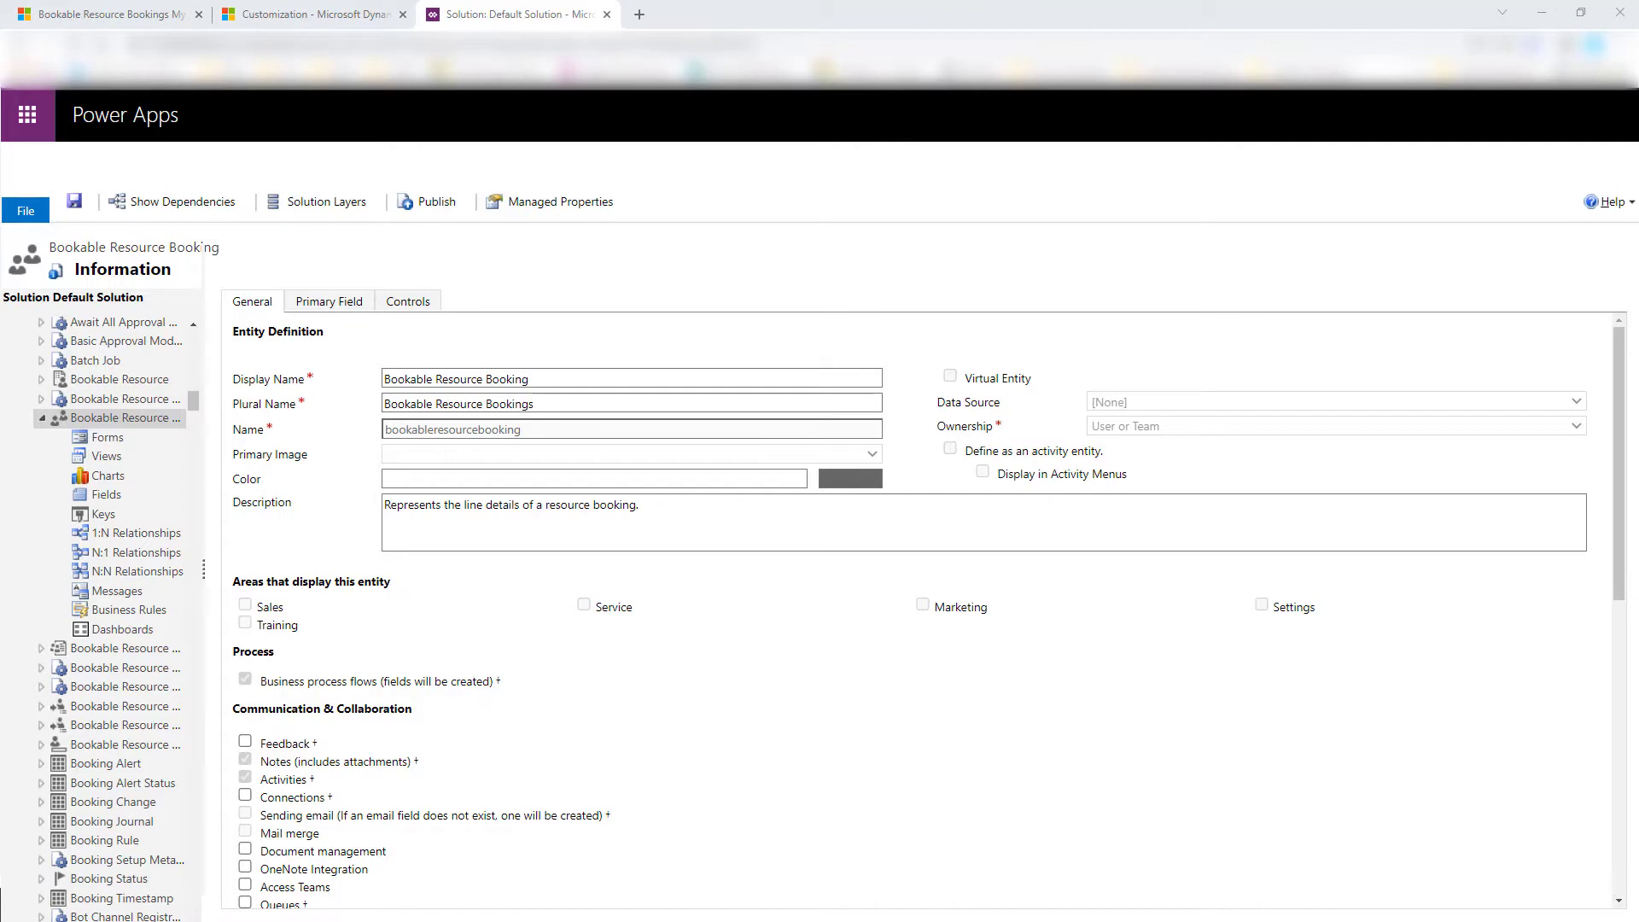
left_click(107, 458)
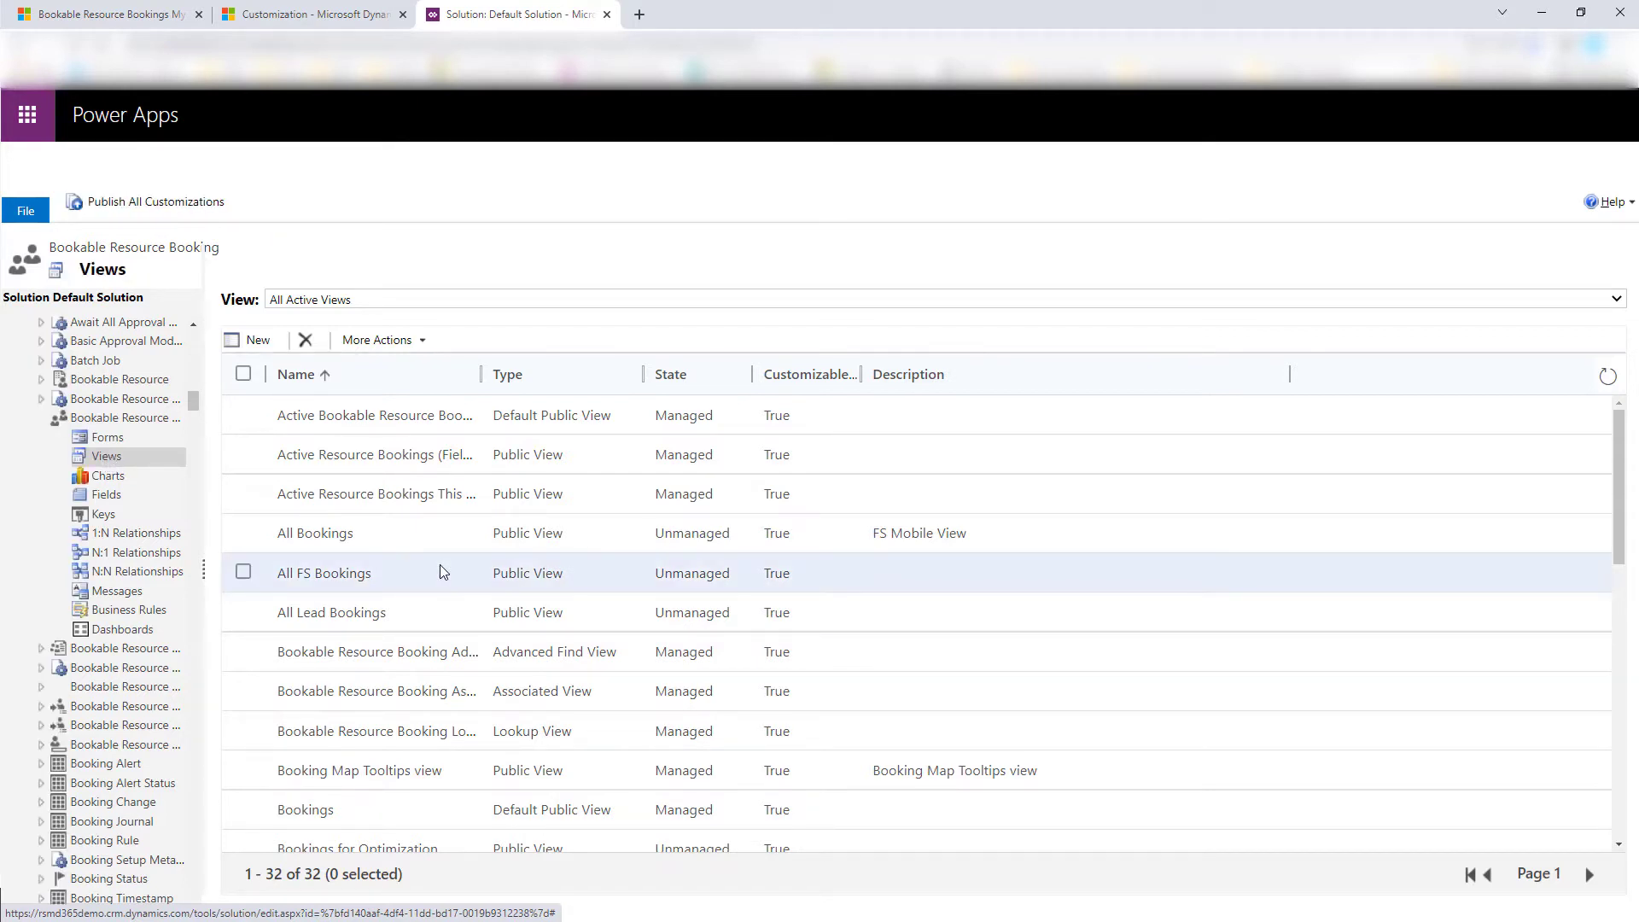
scroll(441, 572, "down", 5)
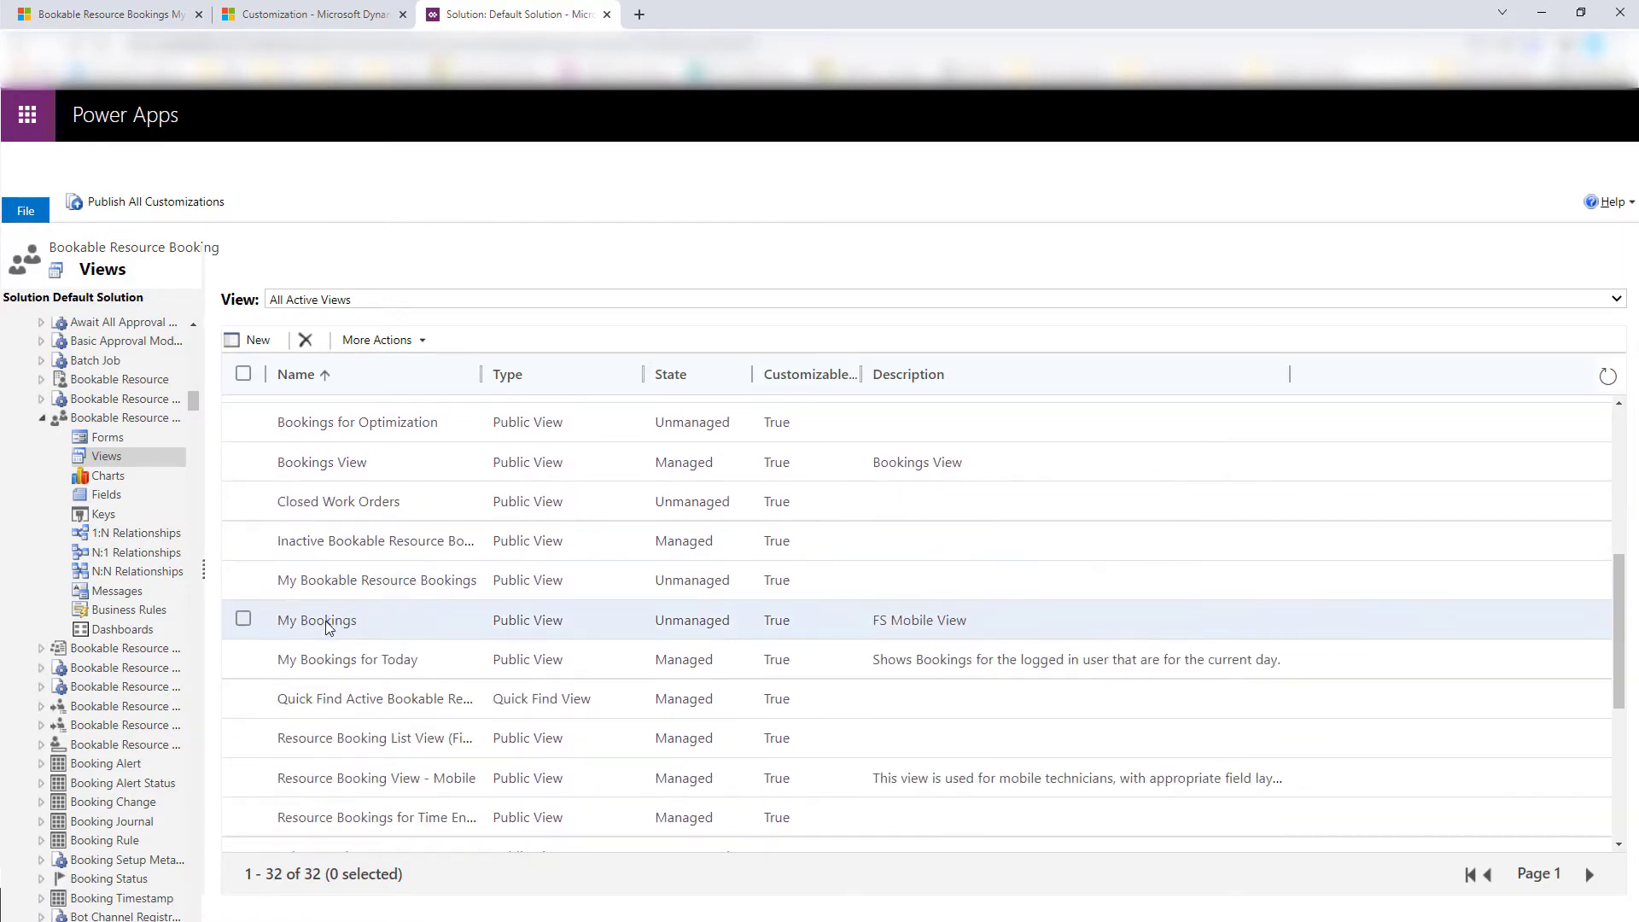
double_click(329, 628)
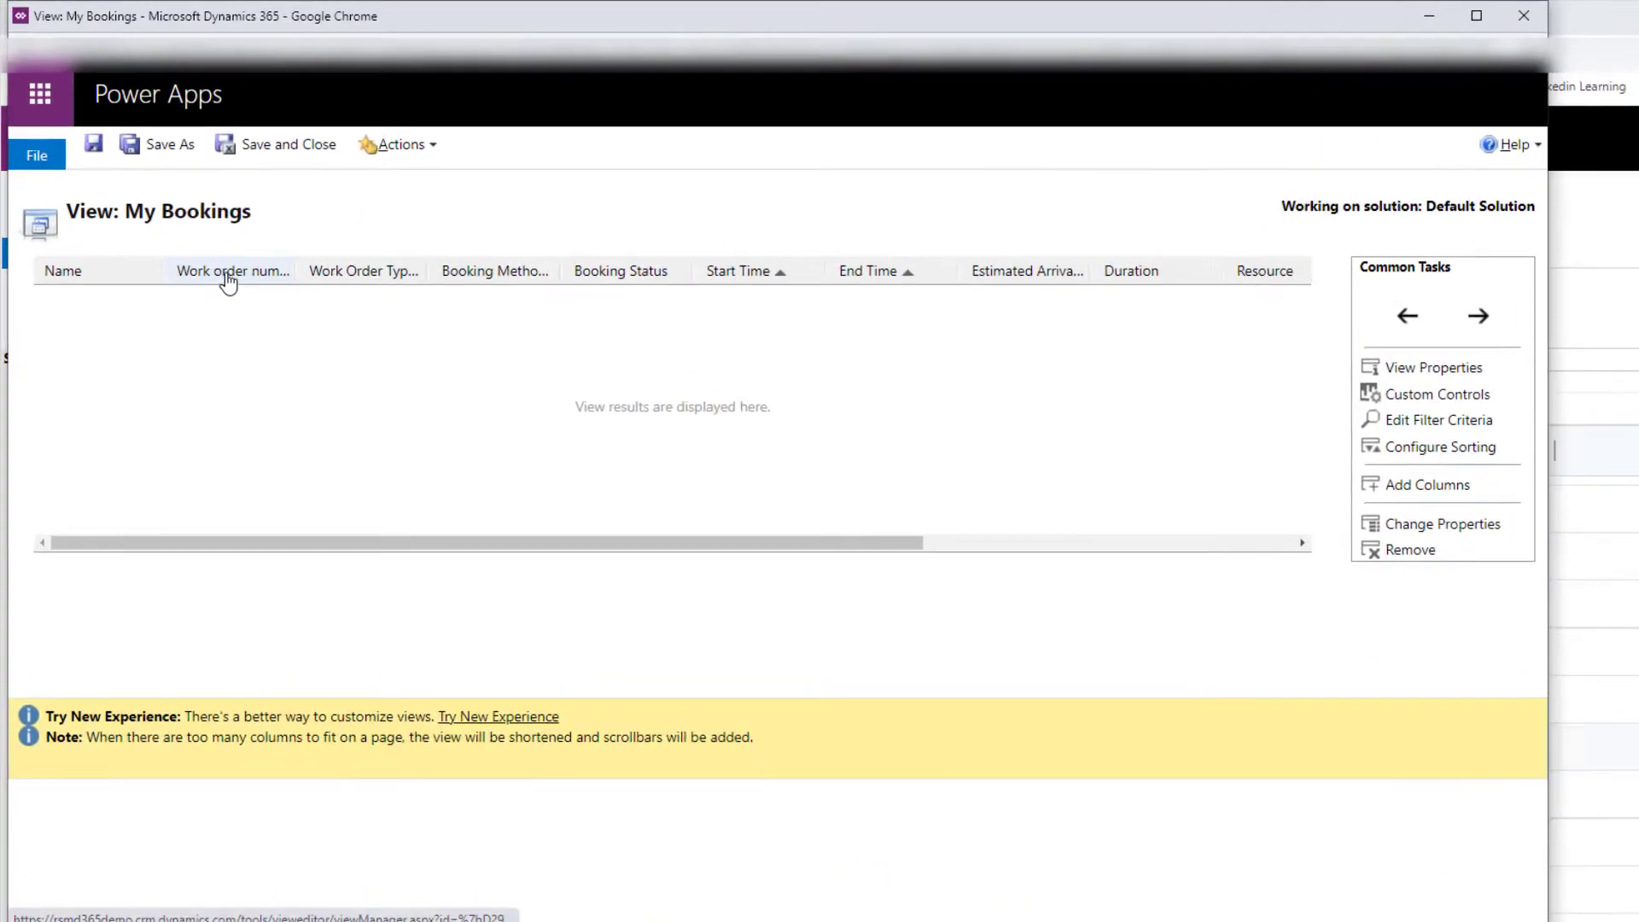
Set the width of the work order number column in the My Bookings view to 200px.
left_click(190, 227)
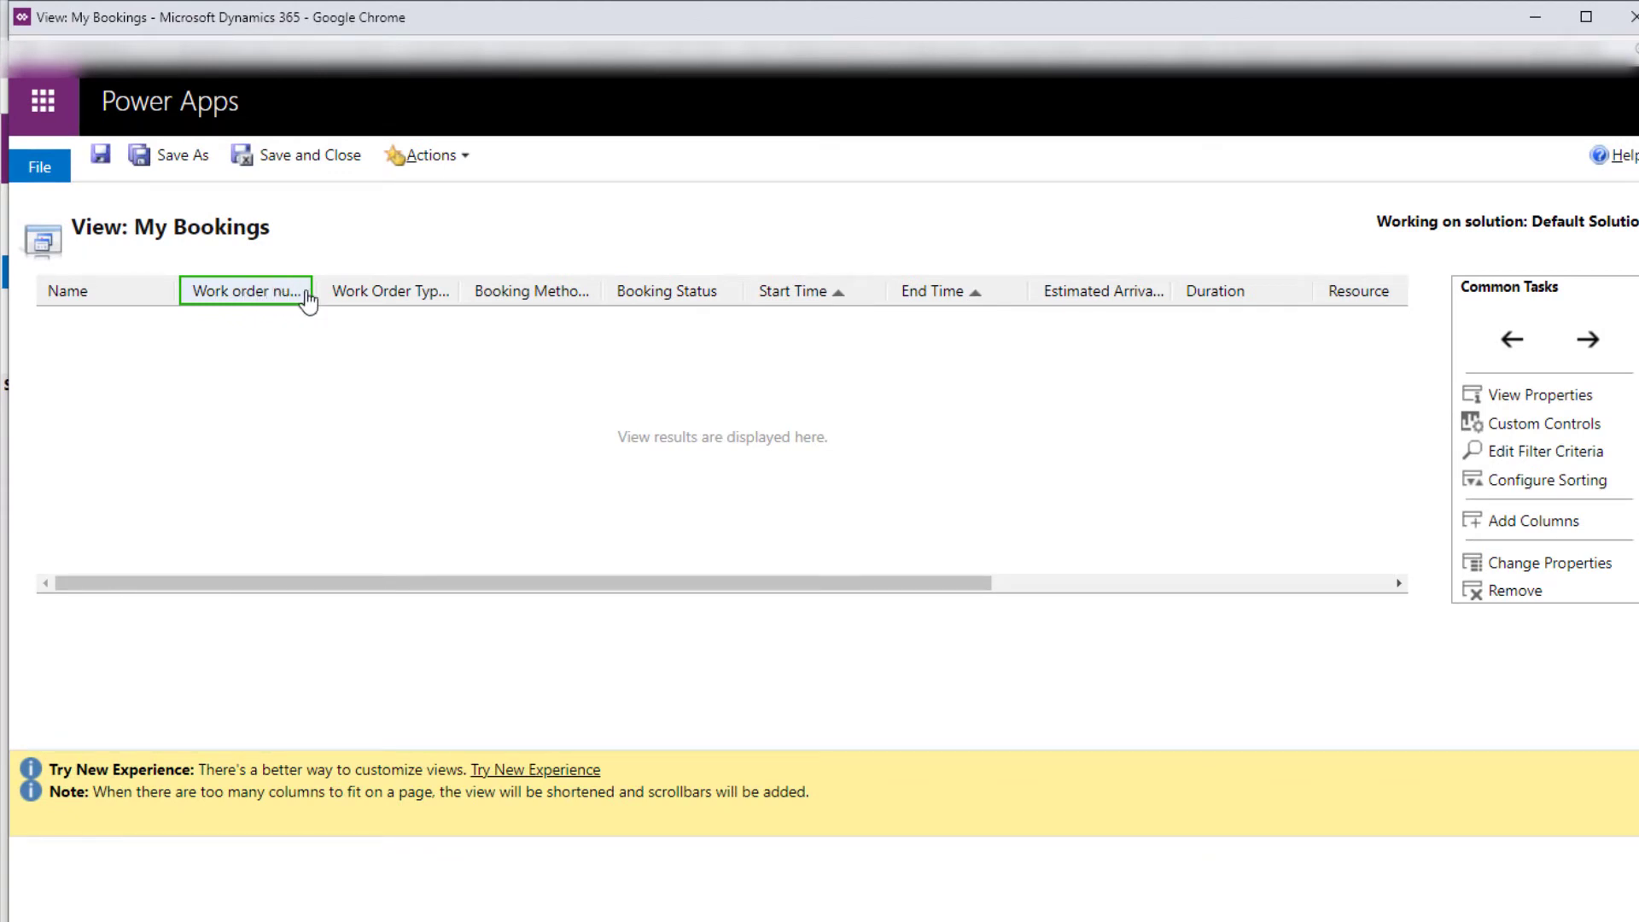
double_click(287, 294)
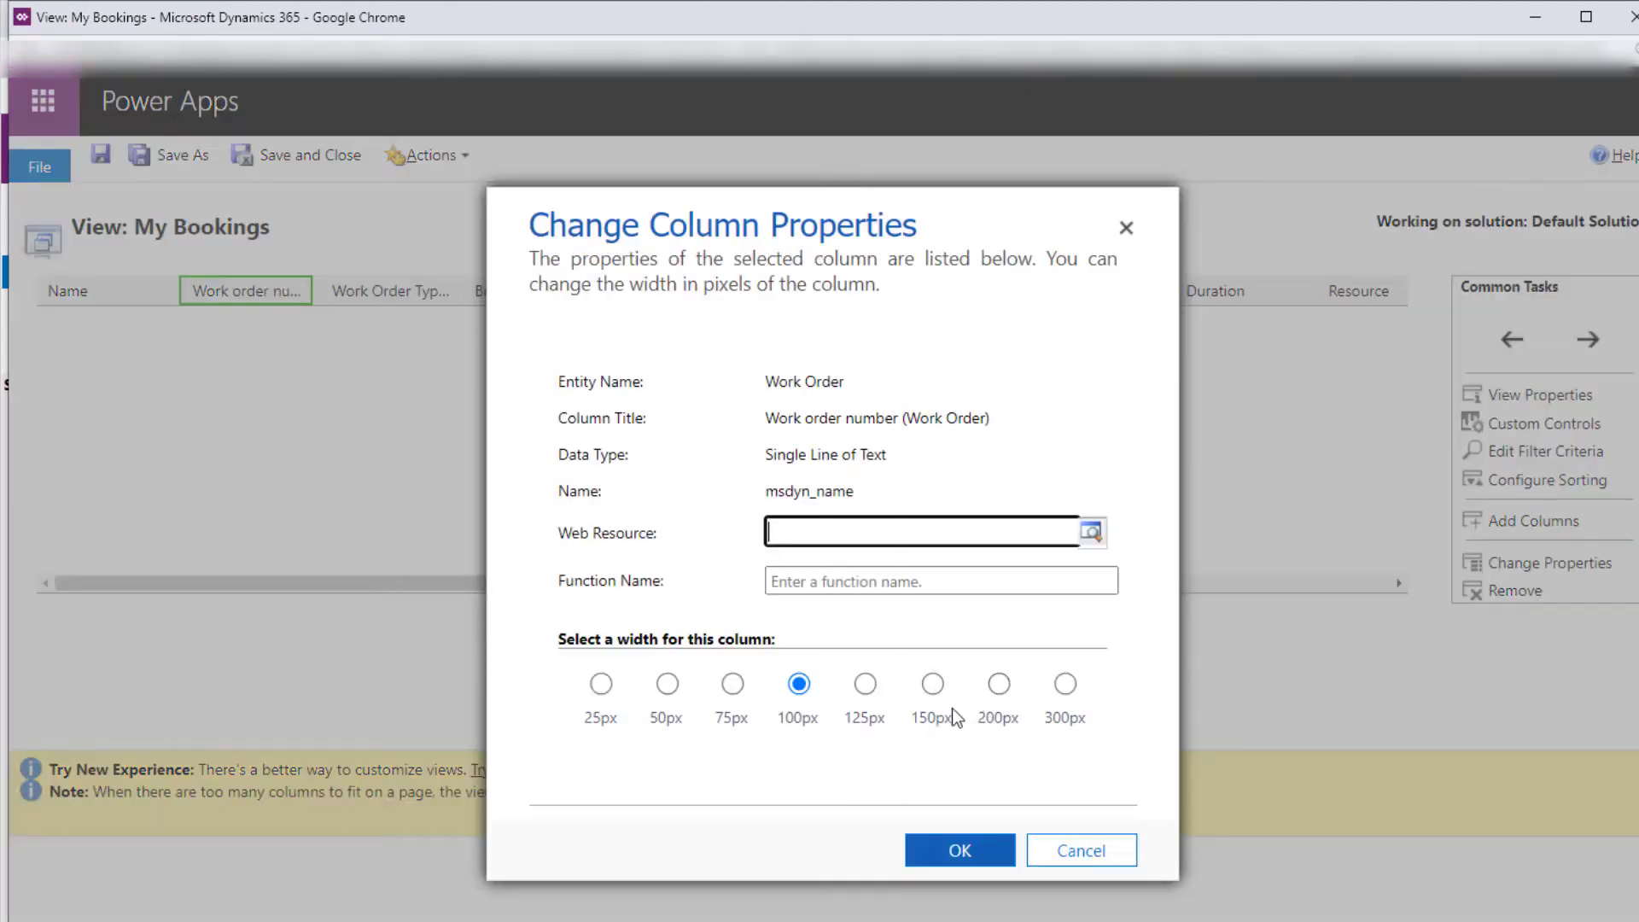
left_click(960, 850)
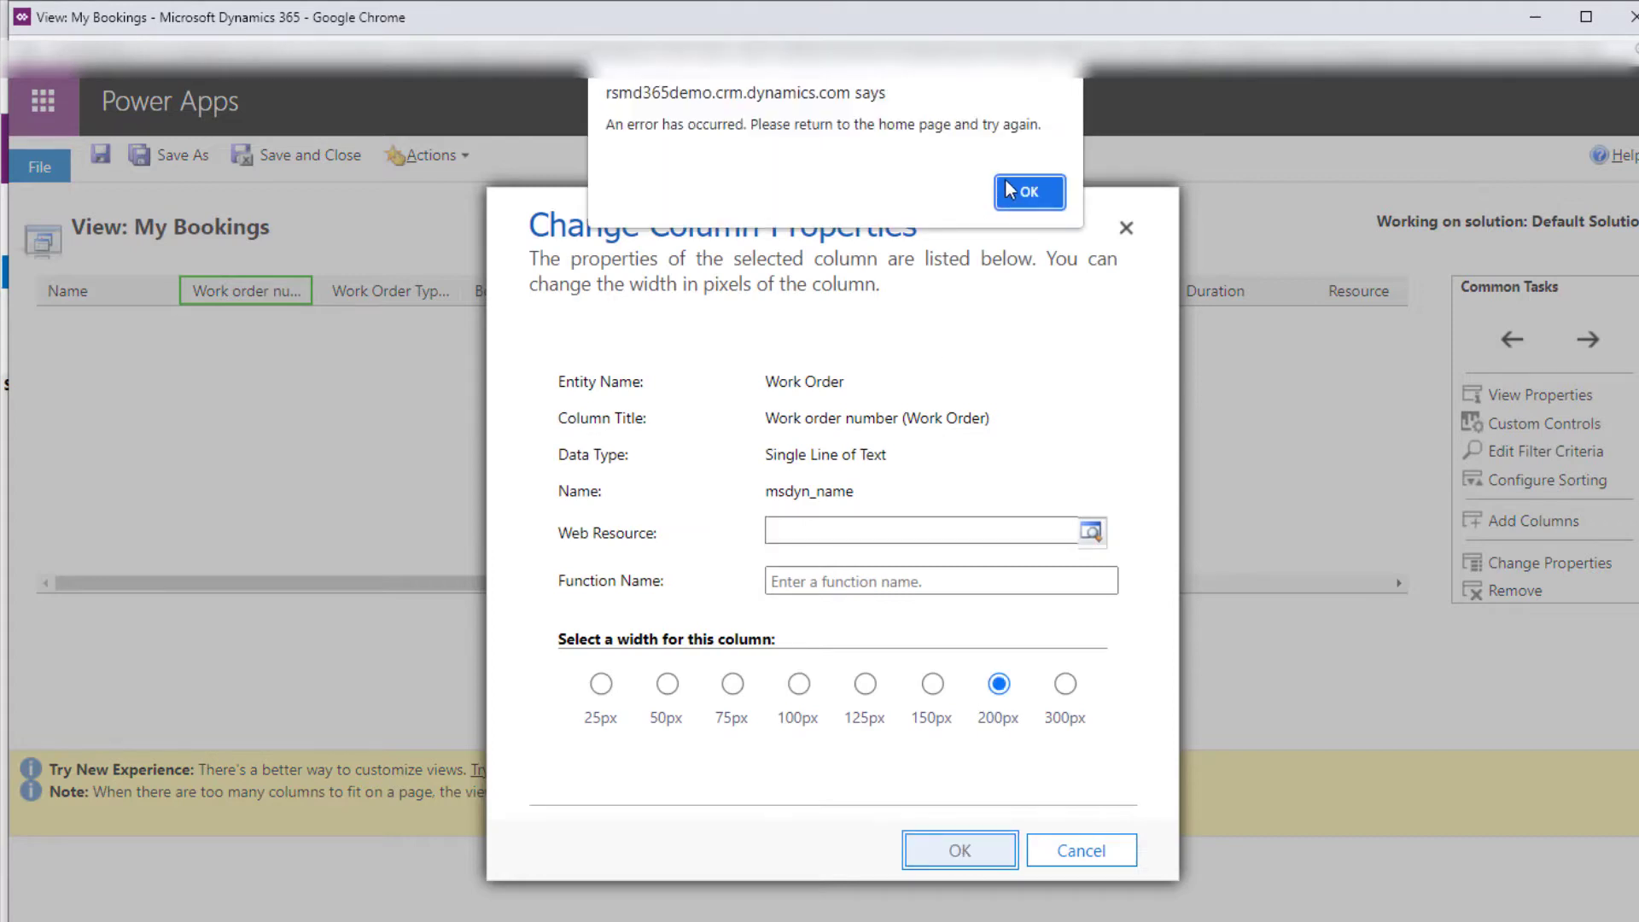
left_click(1025, 187)
Set the width of the Work Order Type column to 200px.
double_click(526, 296)
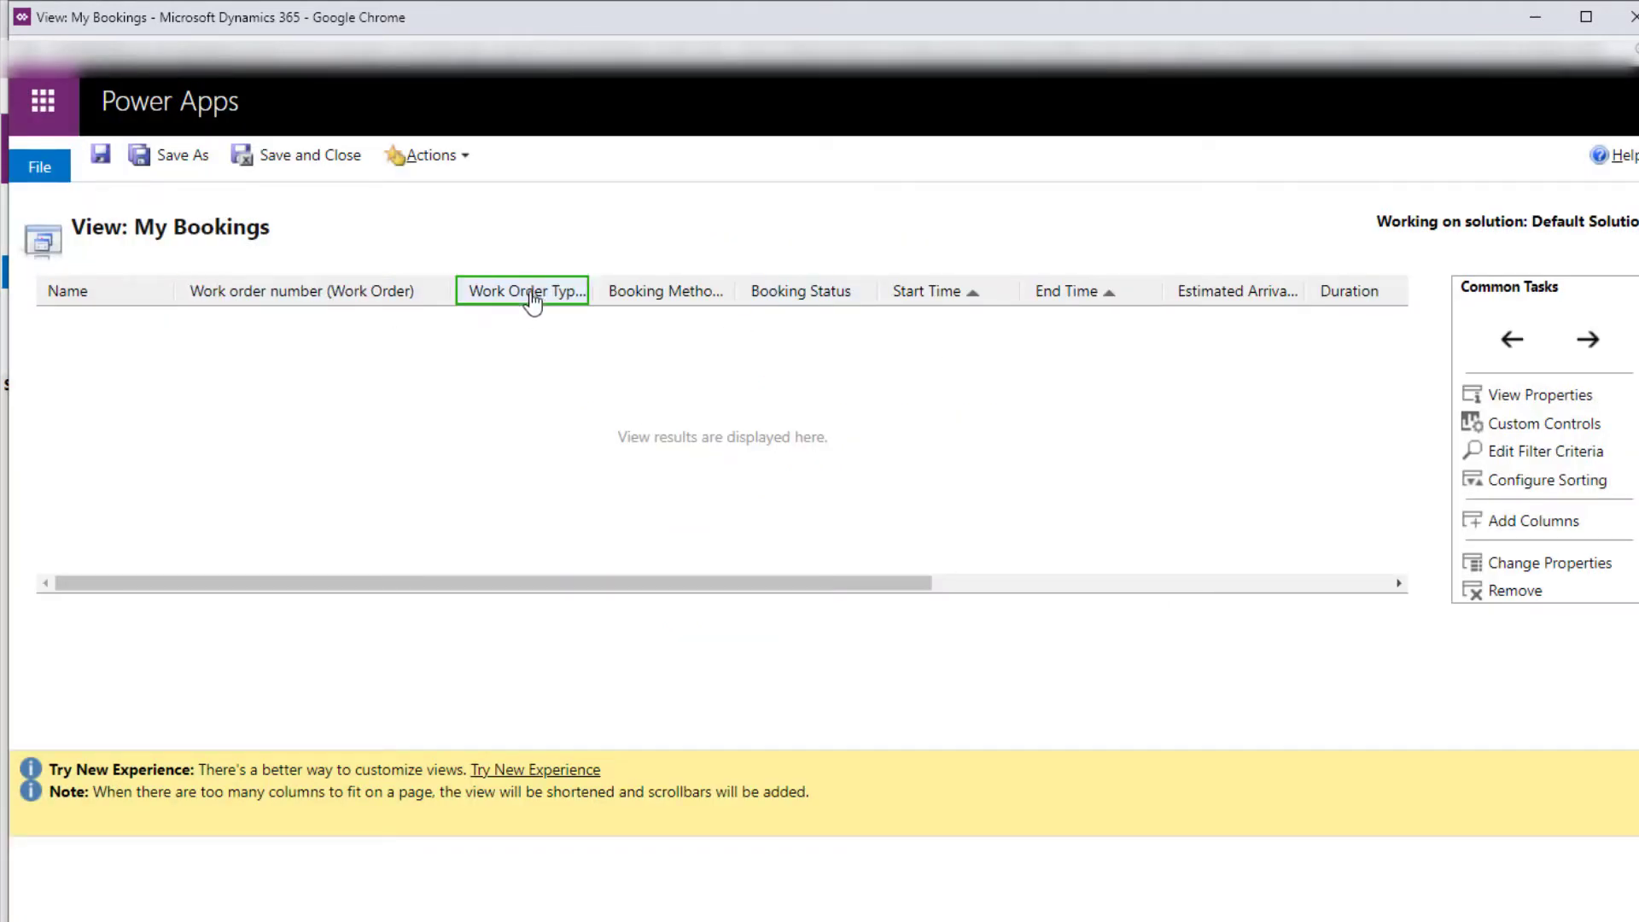
left_click(1001, 685)
left_click(960, 851)
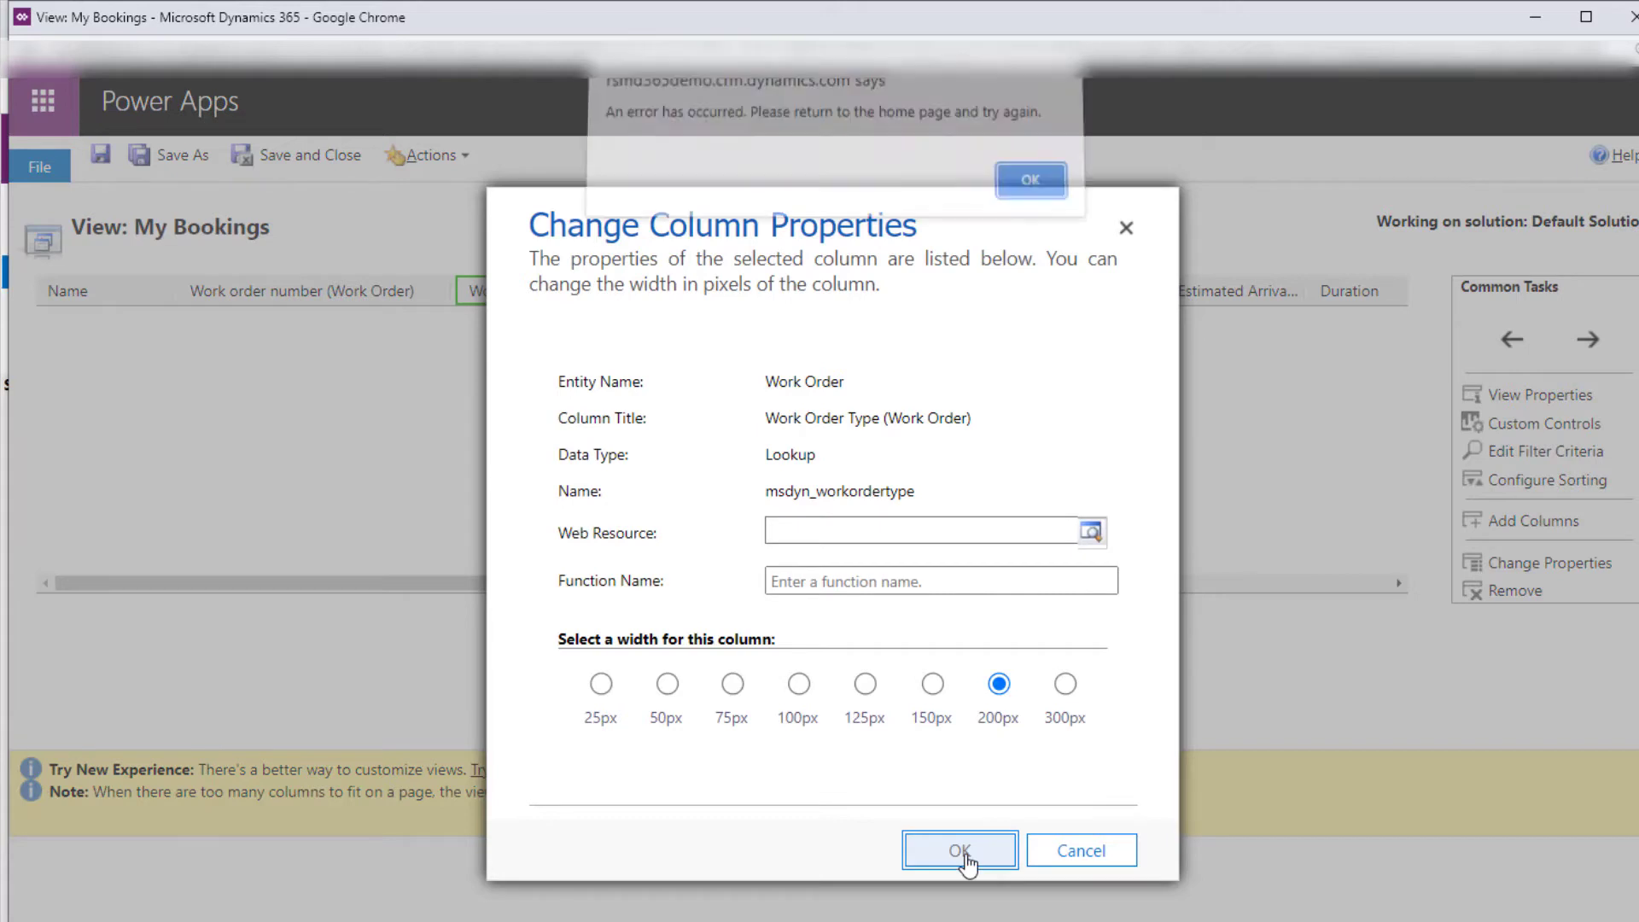
left_click(1026, 193)
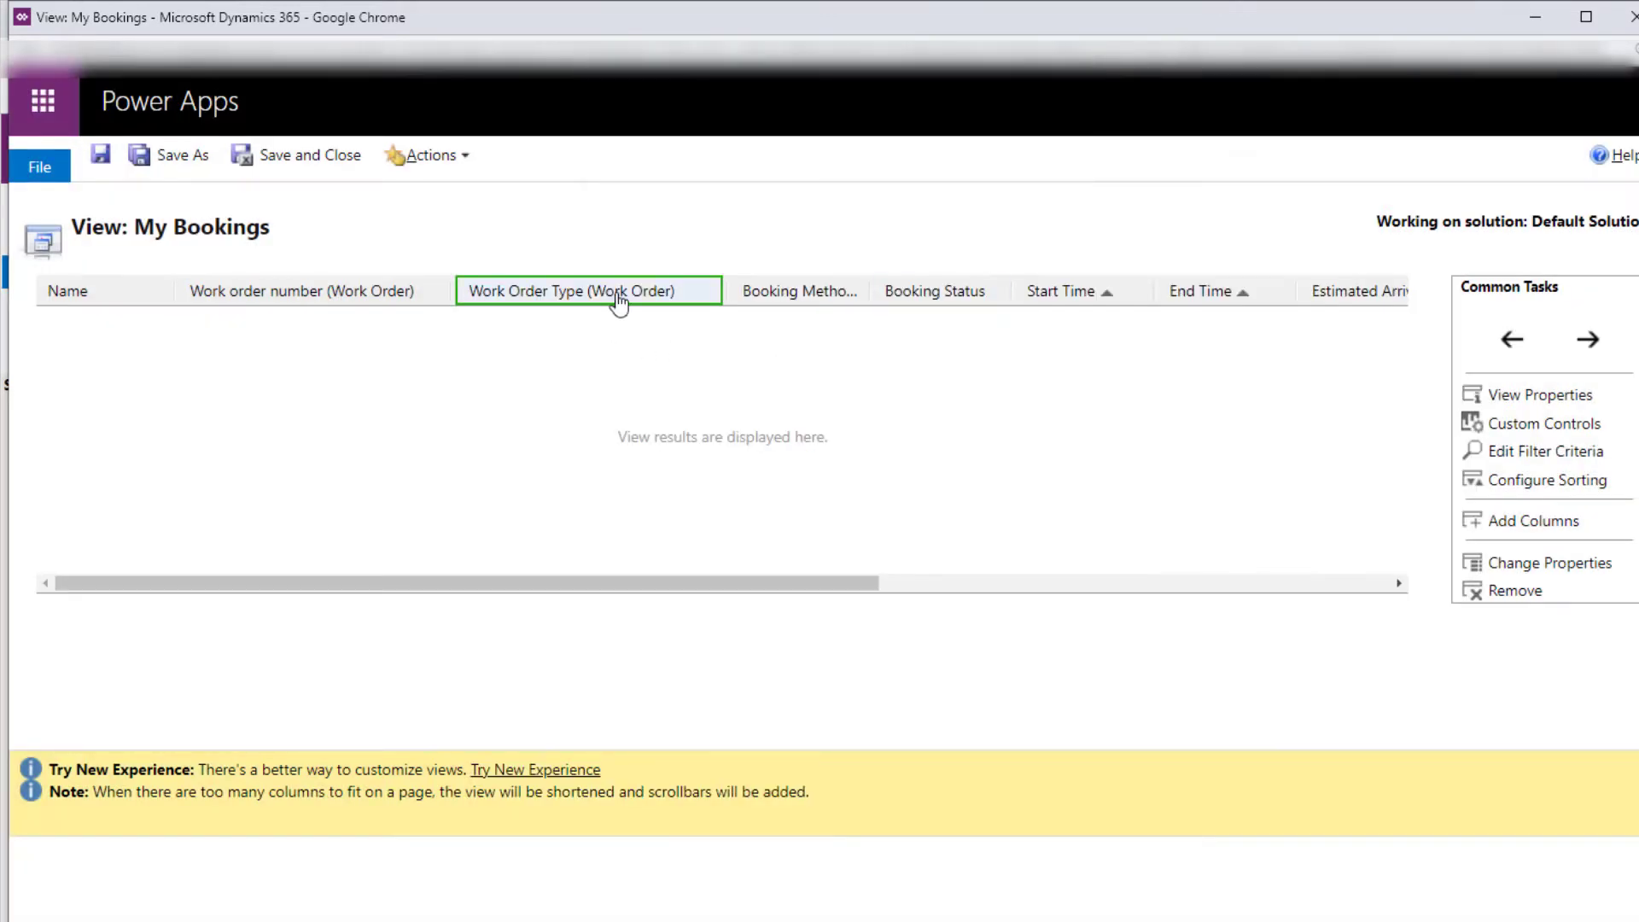
Set the Booking Method column's width to 150px, and save and close the My Bookings view.
double_click(818, 295)
left_click(932, 684)
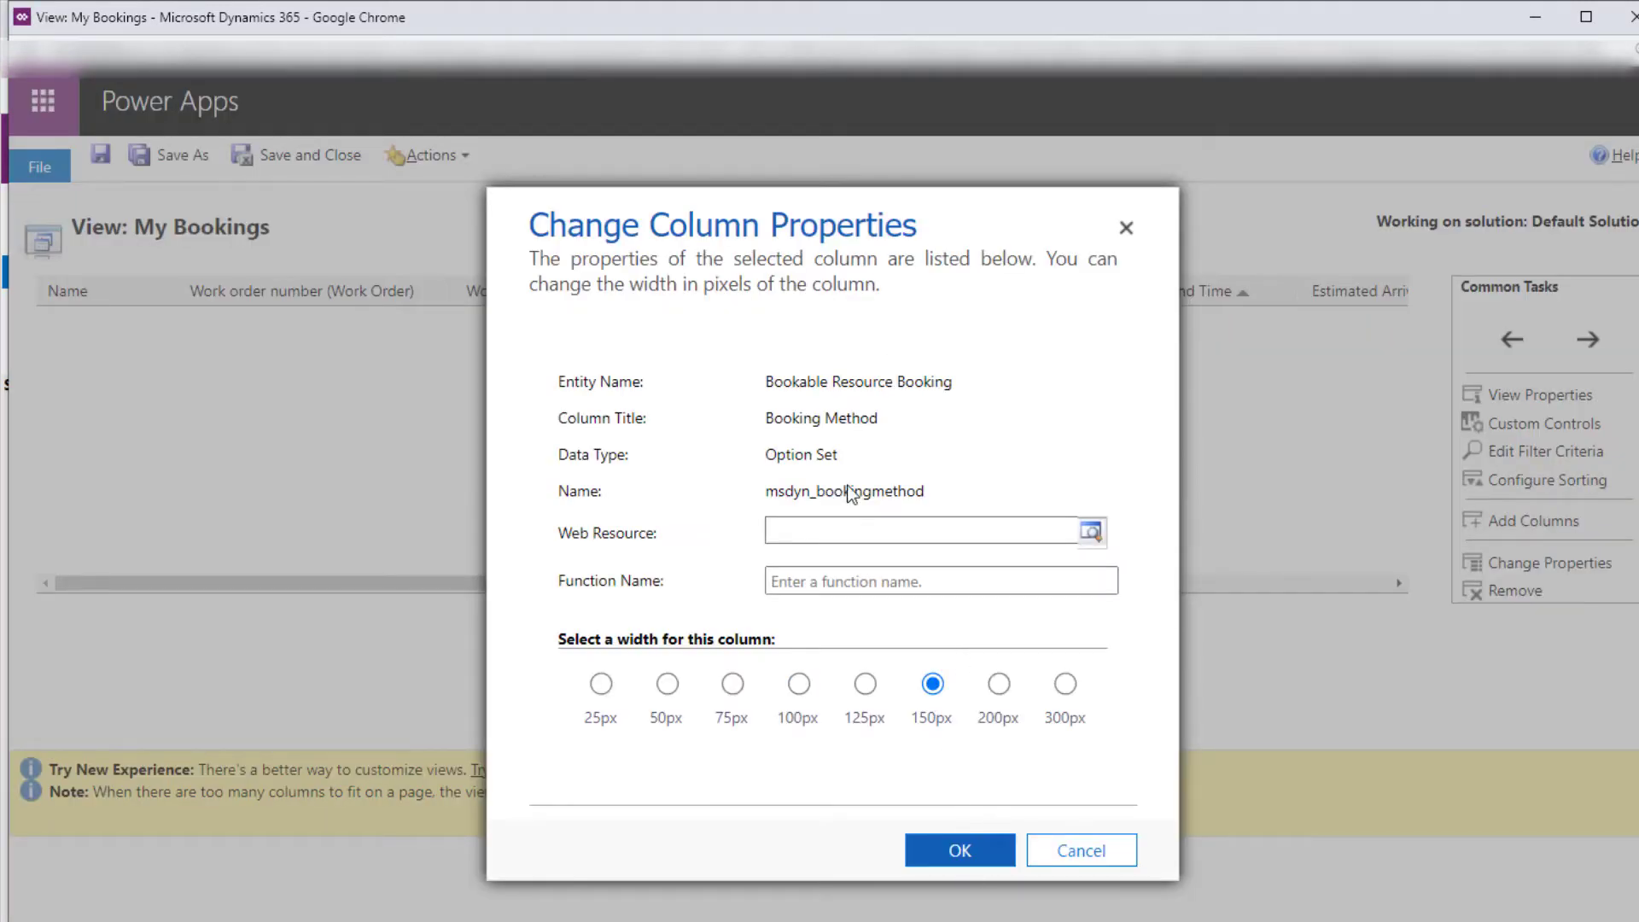
left_click(984, 857)
left_click(1026, 188)
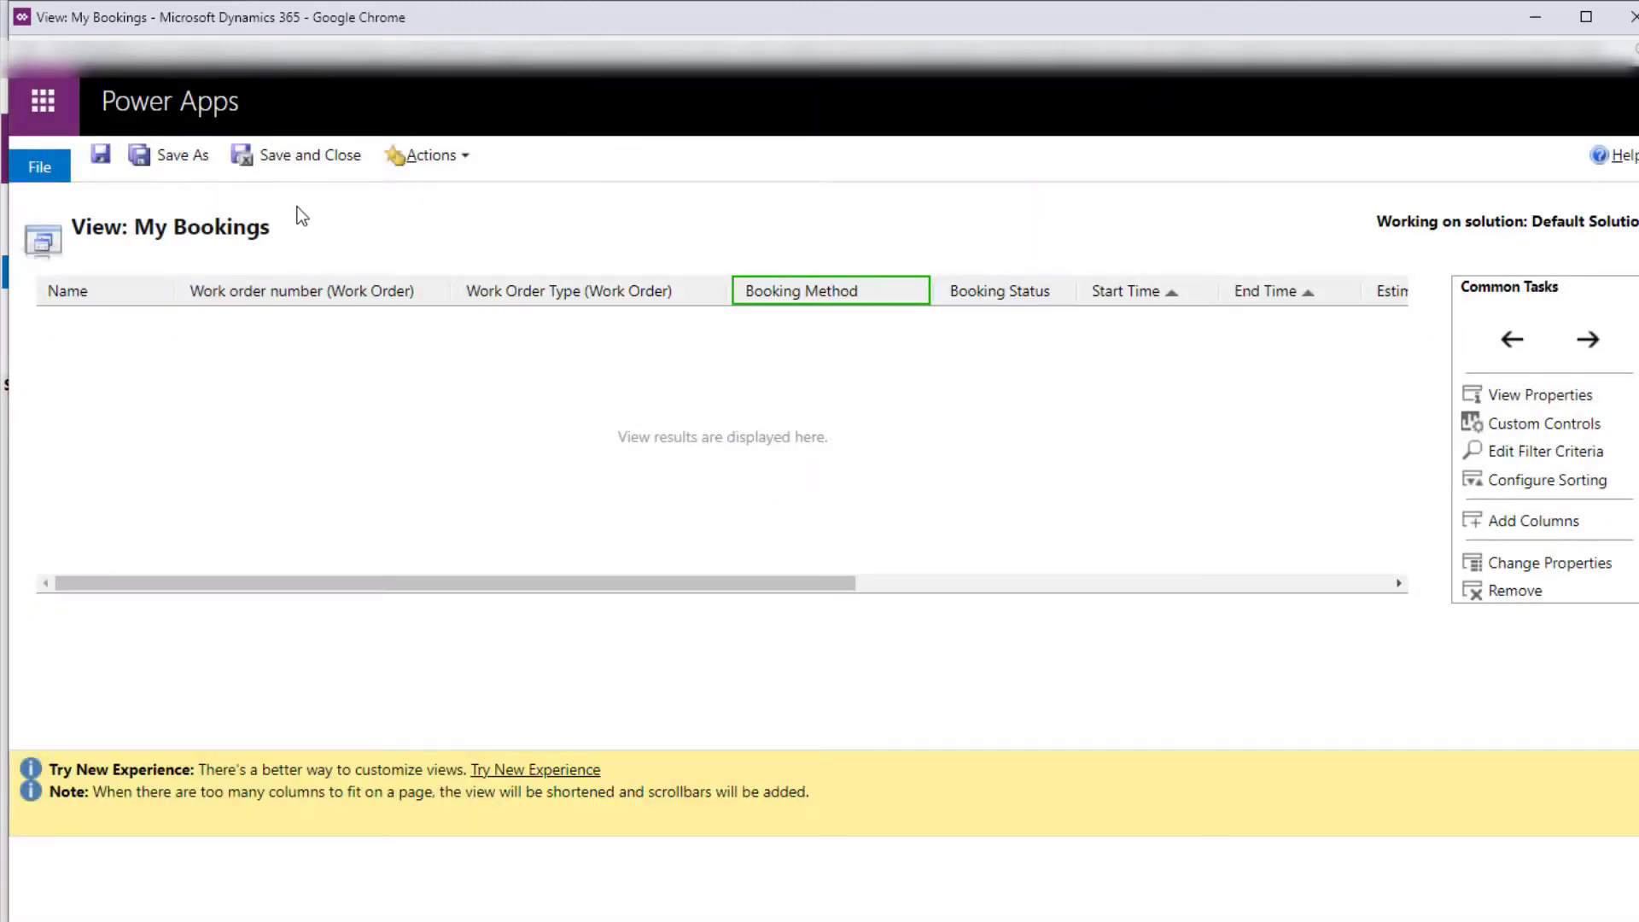
left_click(314, 162)
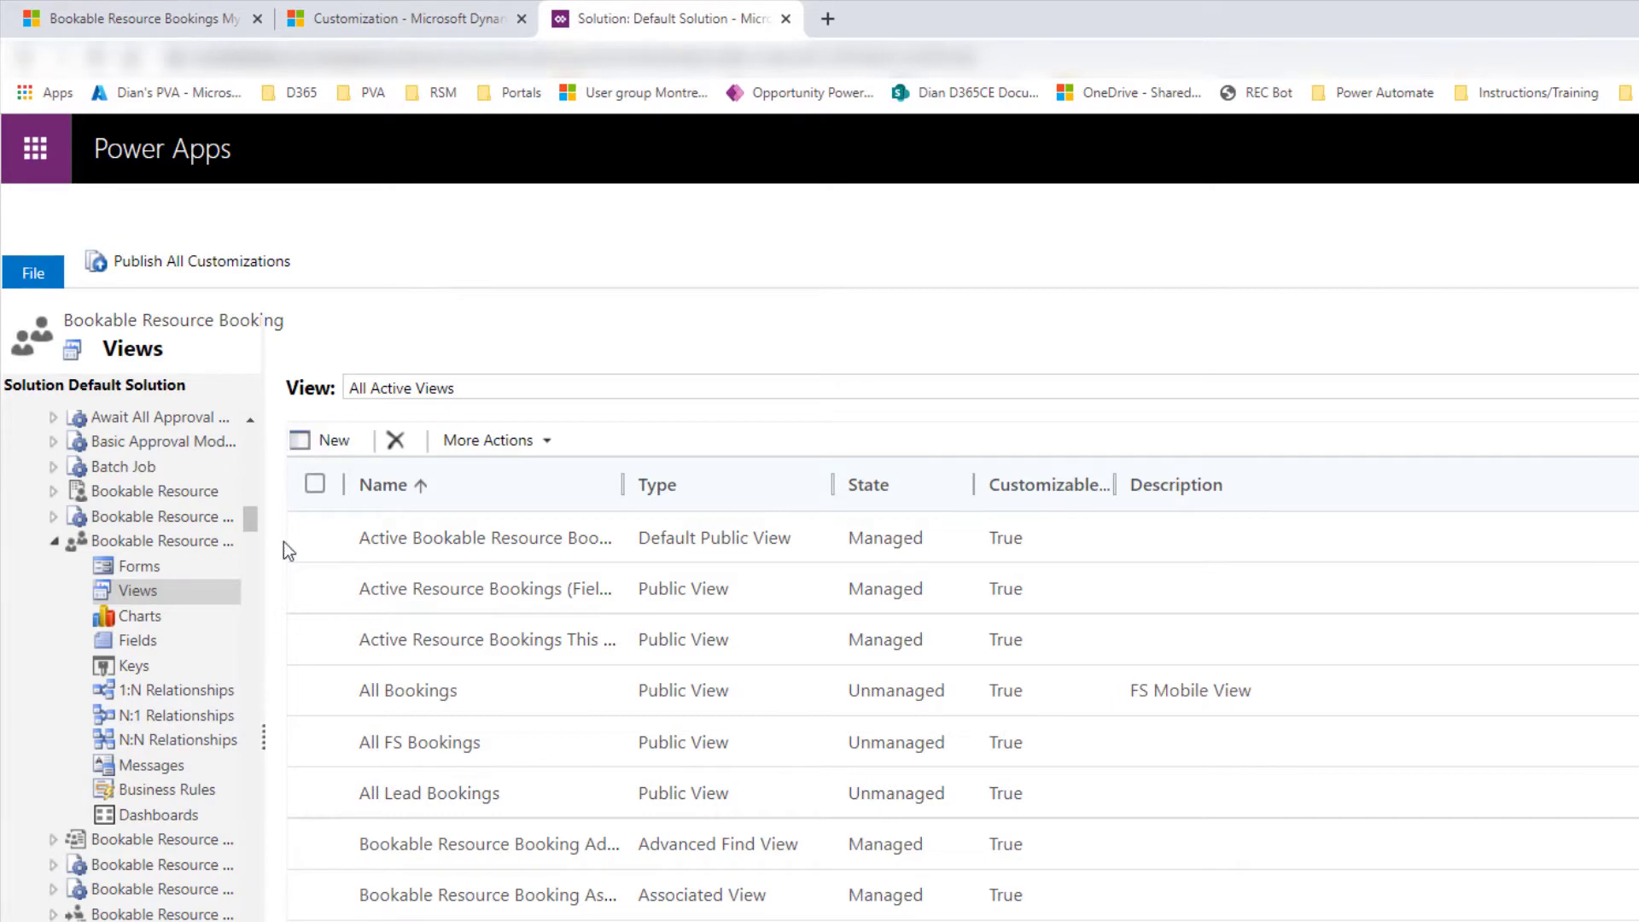
Display the Booking Calendar Control's properties on the Bookable Resource Booking entity and compare them with the bookings calendar.
left_click(144, 545)
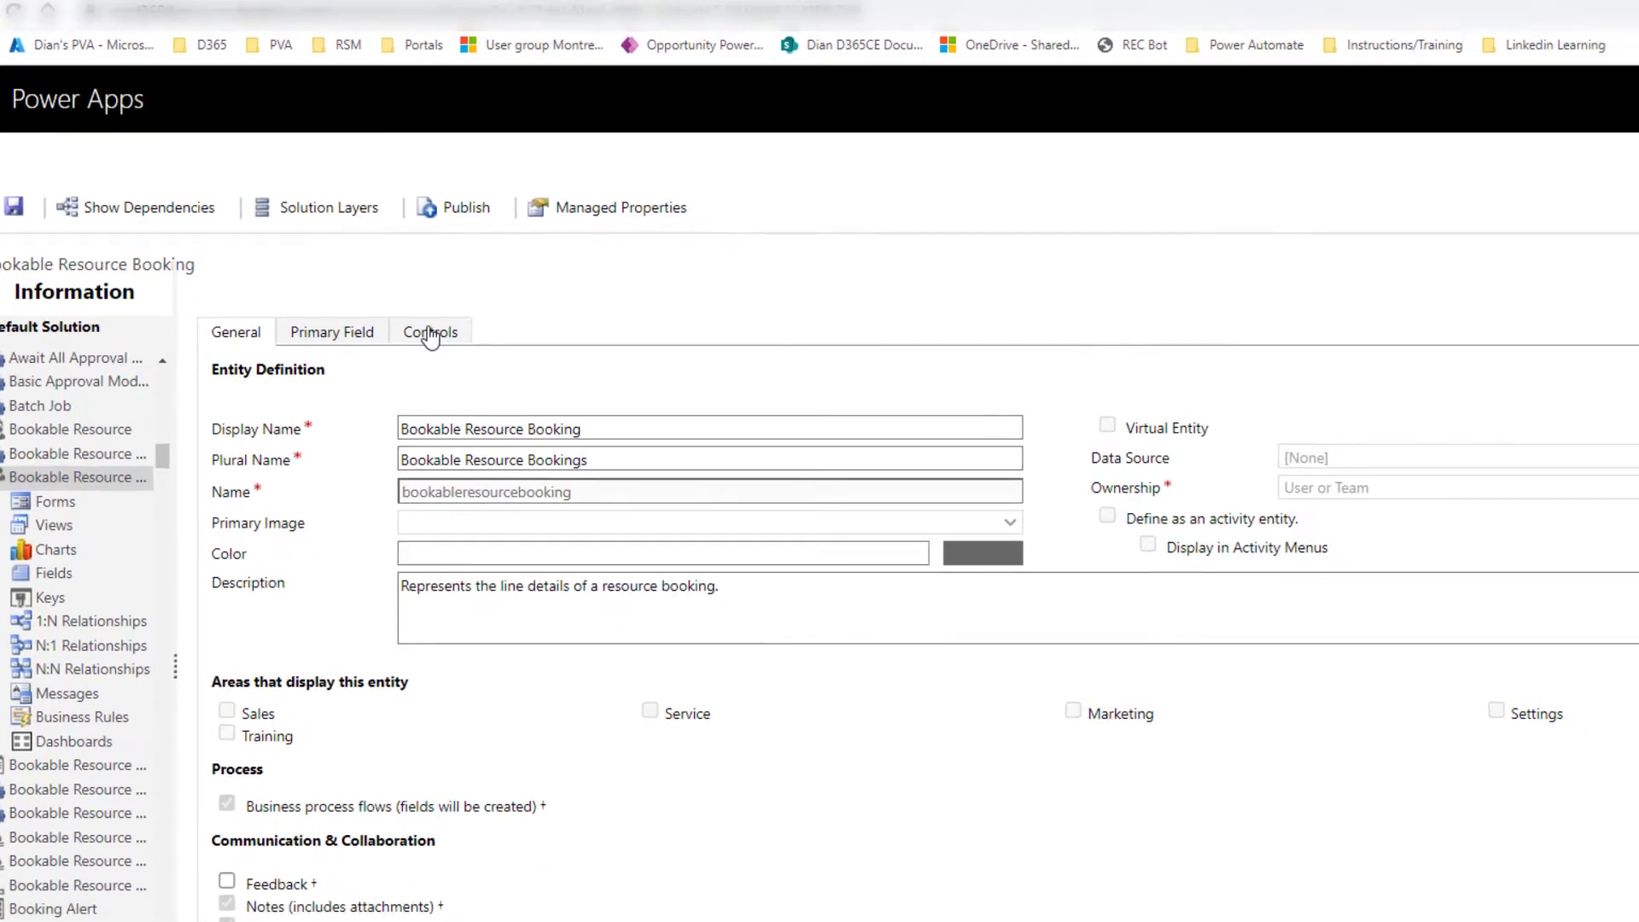
left_click(552, 404)
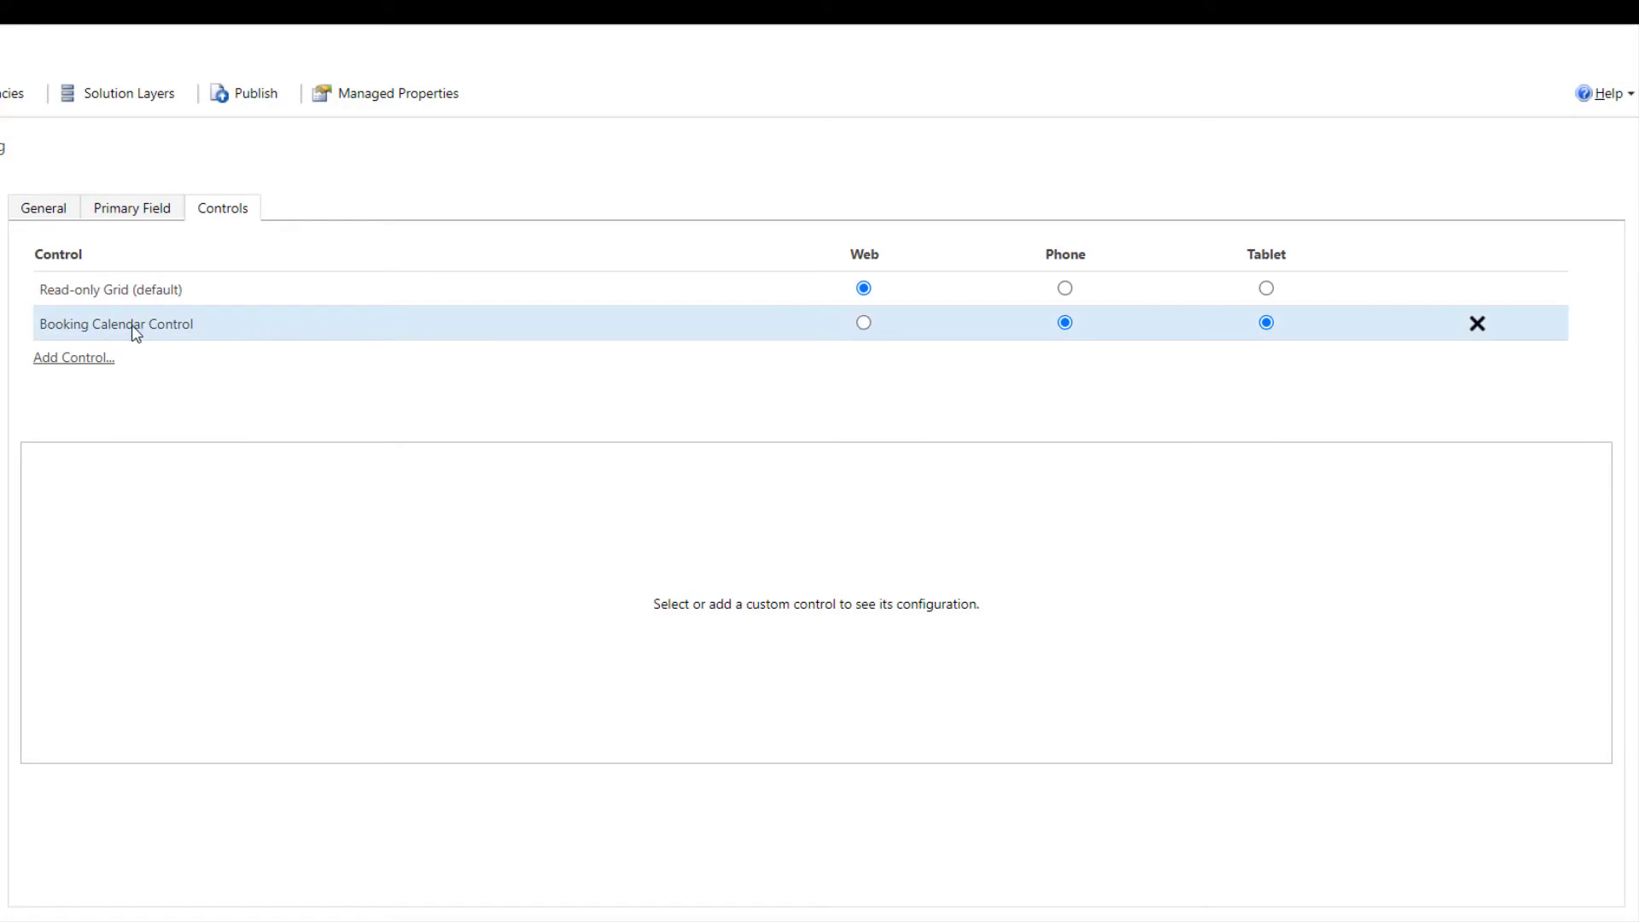
left_click(210, 335)
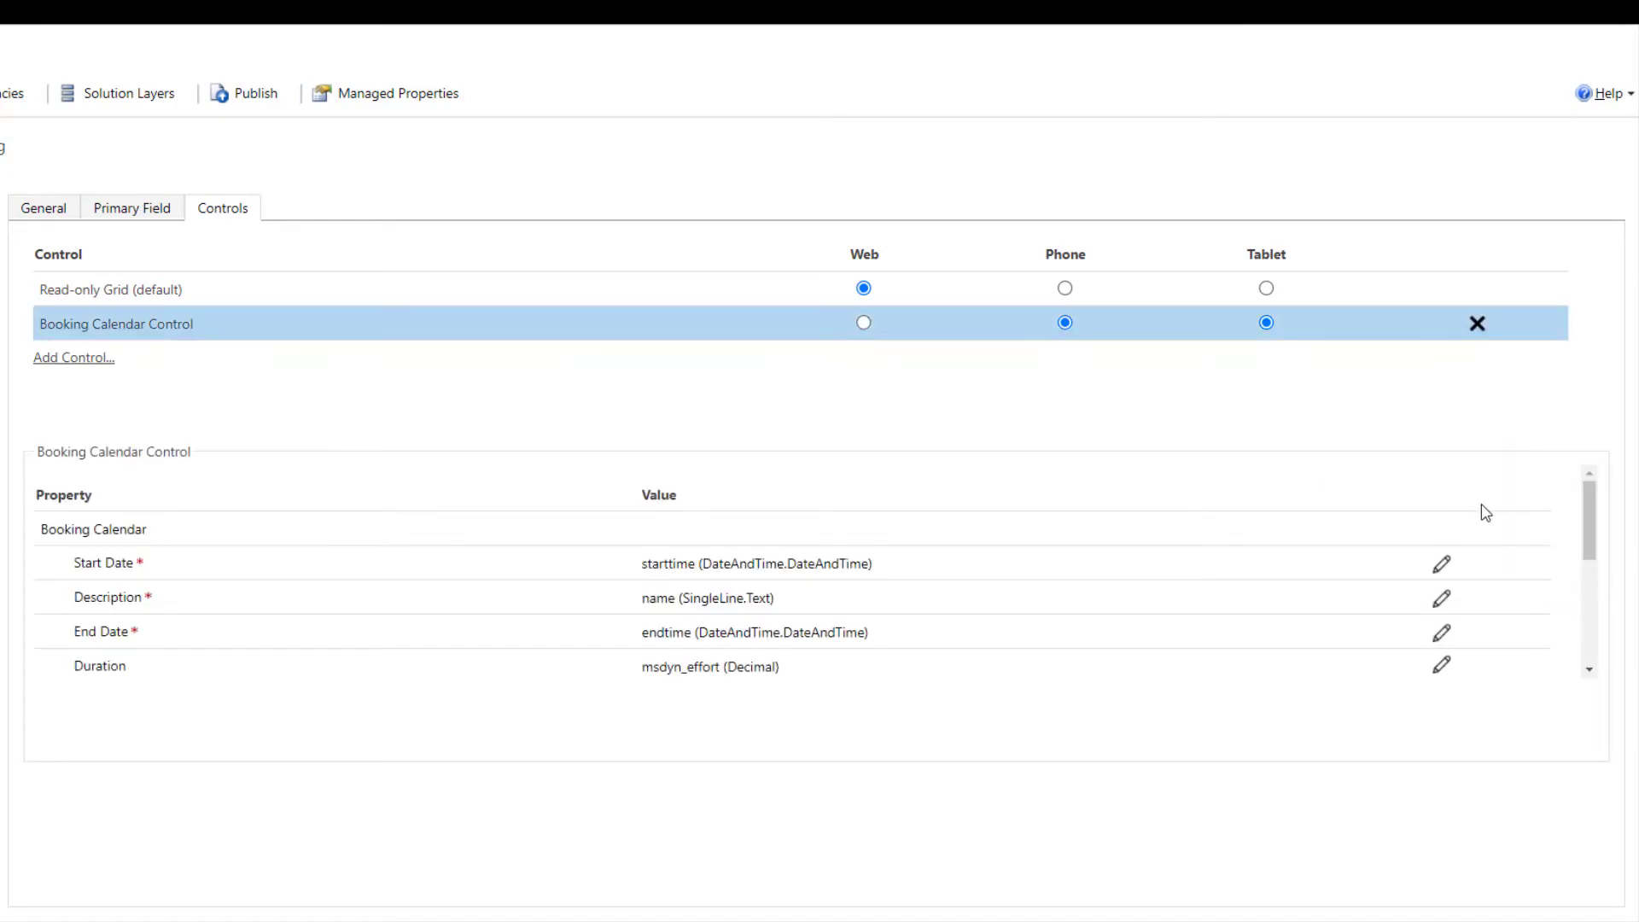
left_click_drag(1598, 513, 1598, 571)
left_click_drag(1599, 576, 1596, 586)
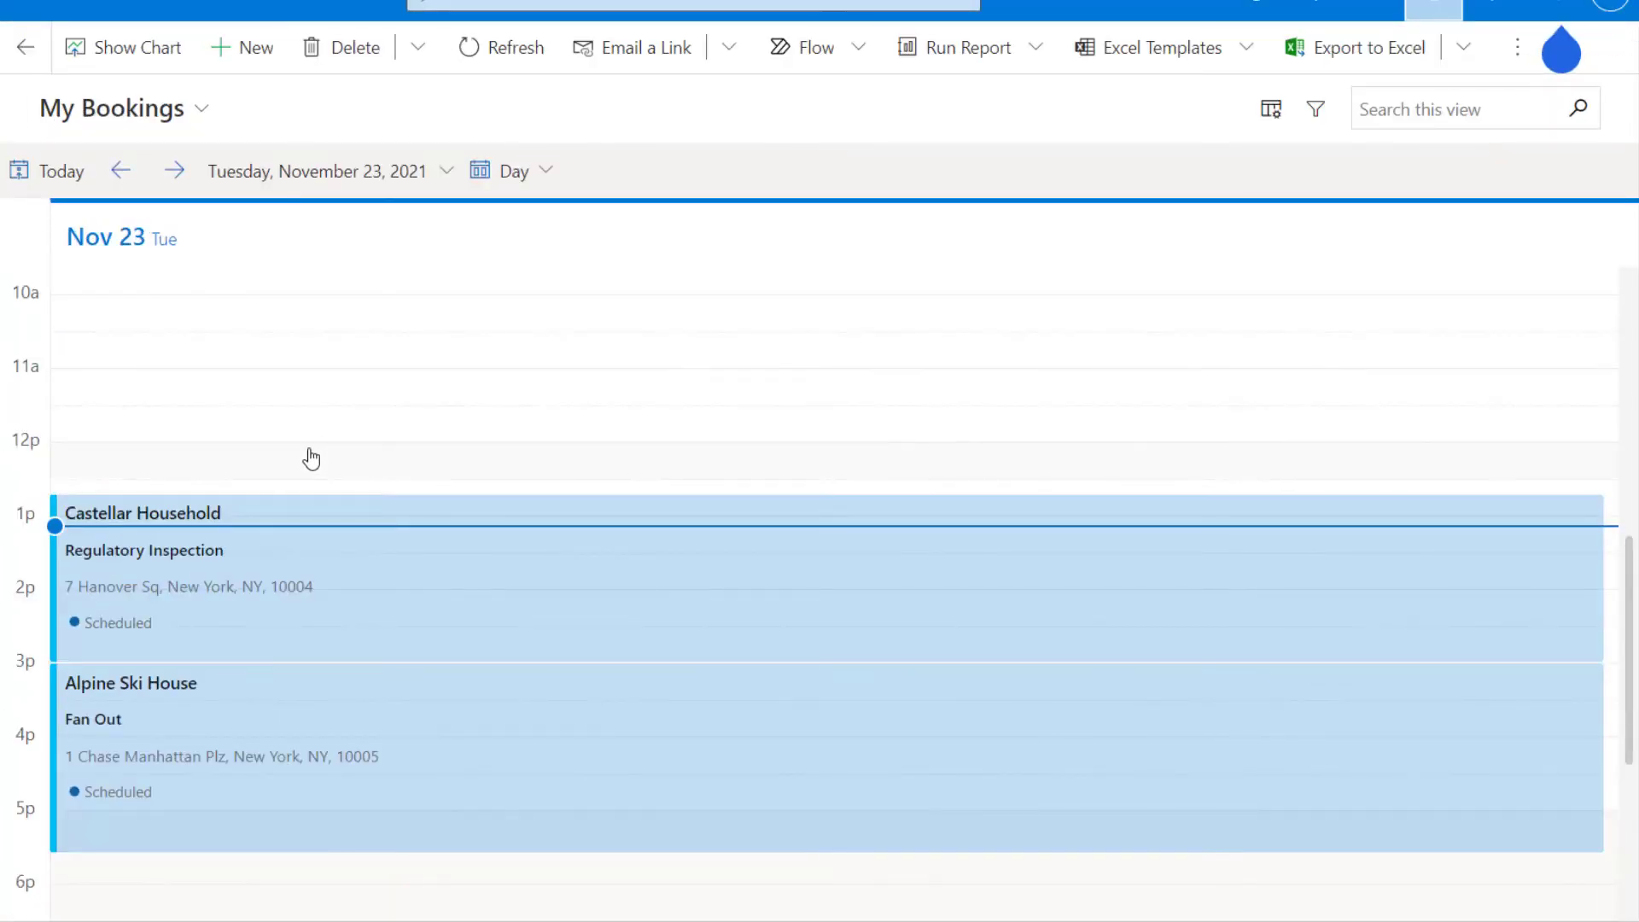
left_click(319, 450)
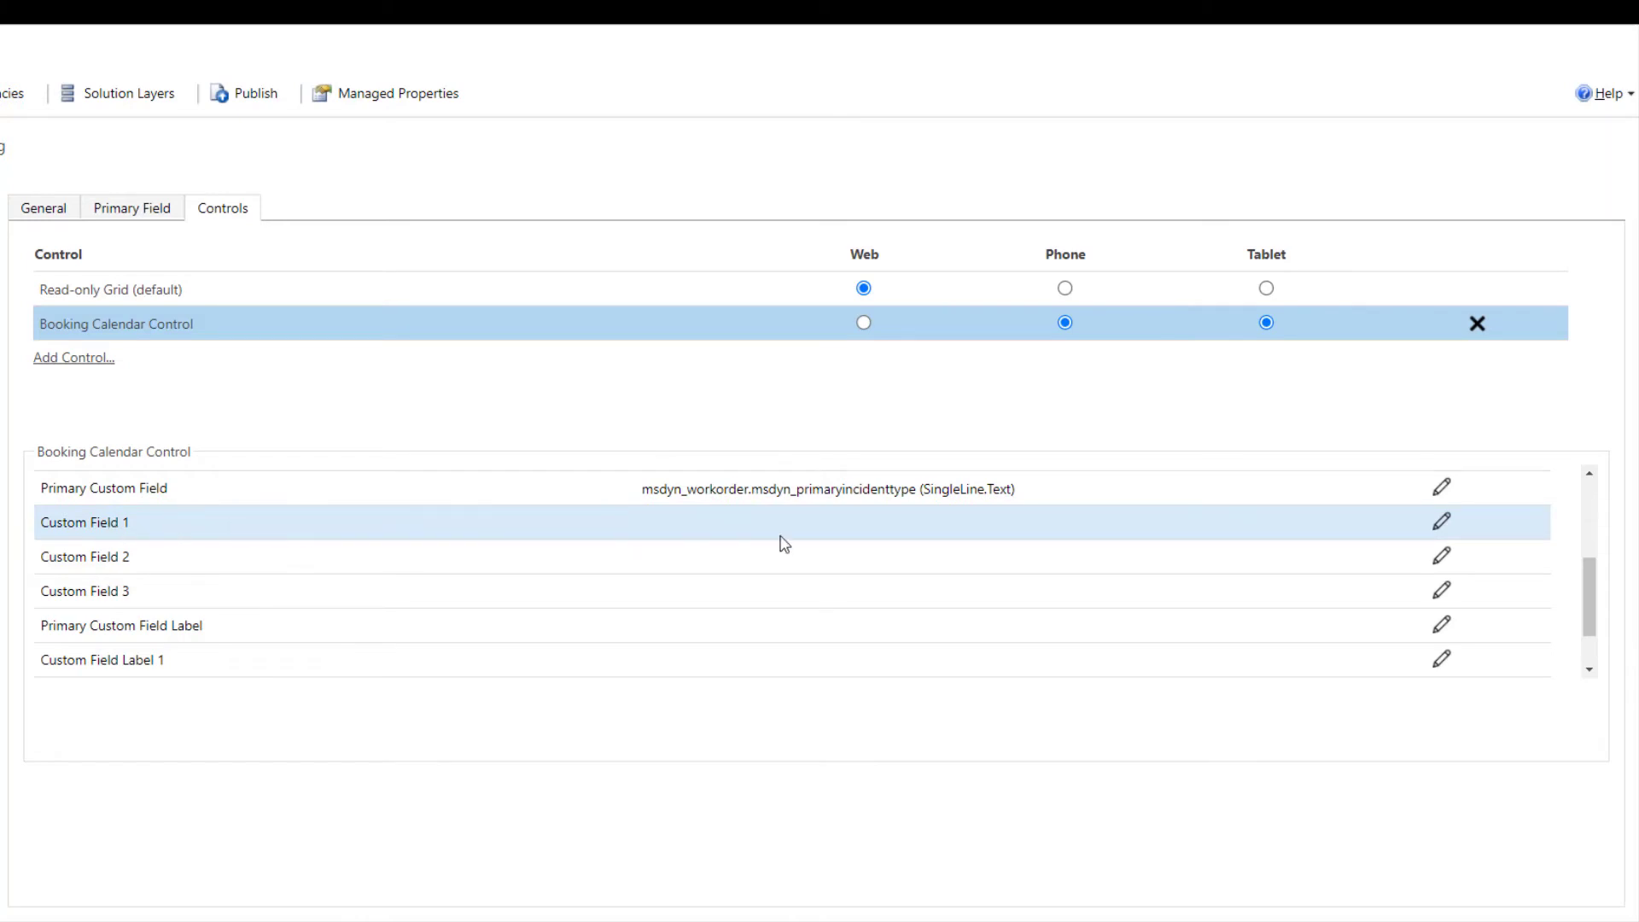
Bind the Booking Calendar Control's Custom Field 1 to the static SingleLine.Text value msdyn_bookingmethod.
left_click(1442, 521)
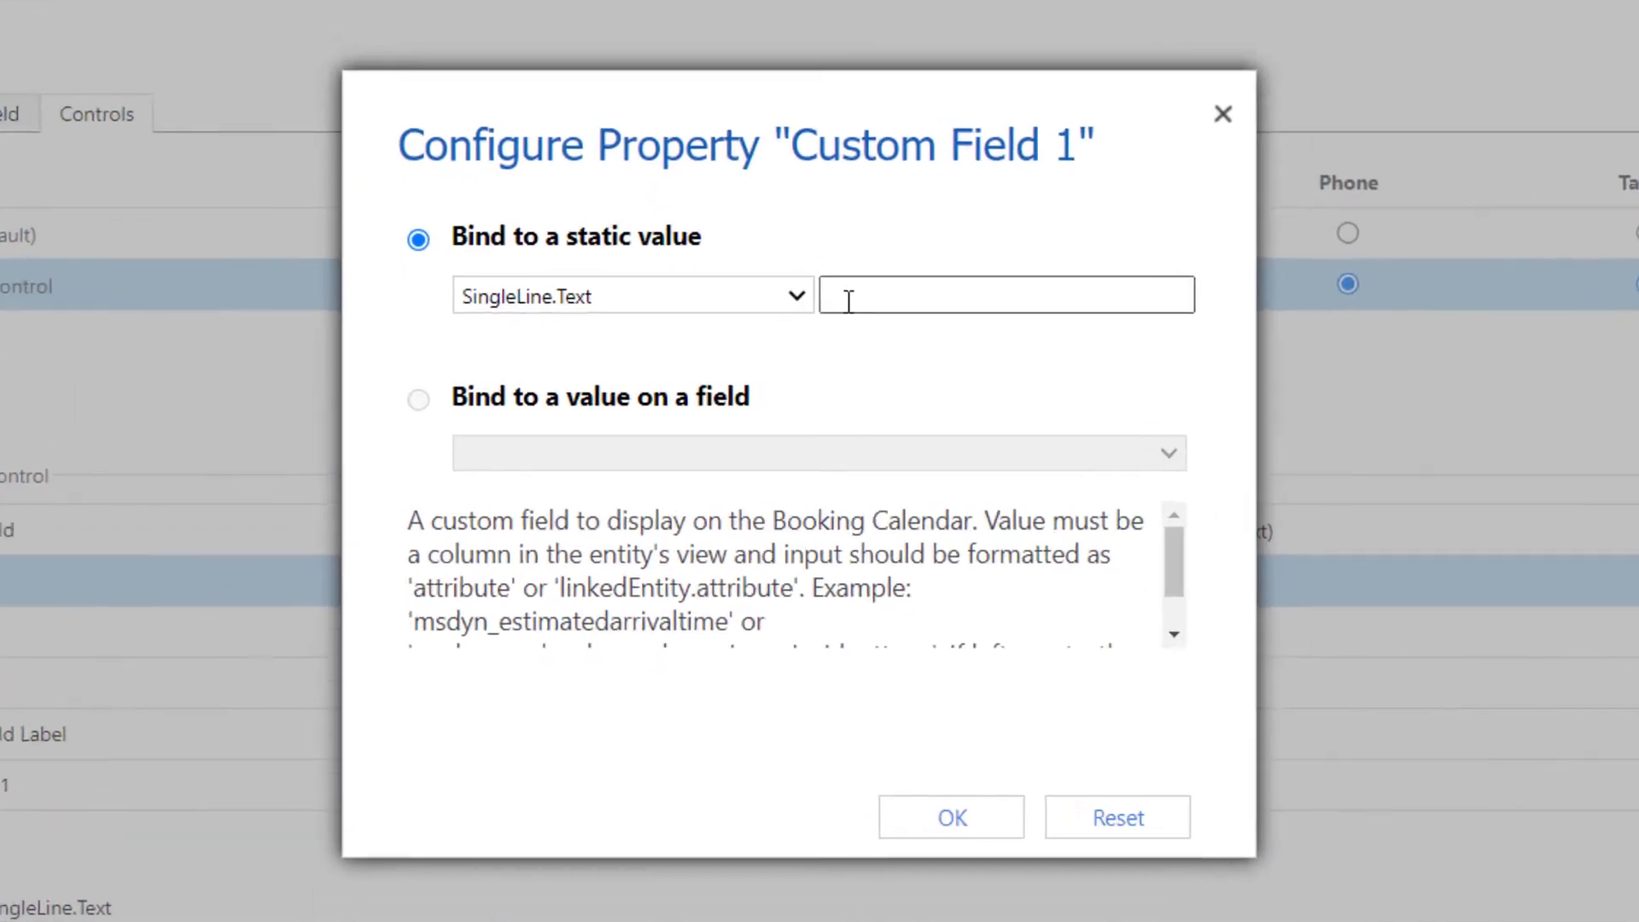
left_click(725, 332)
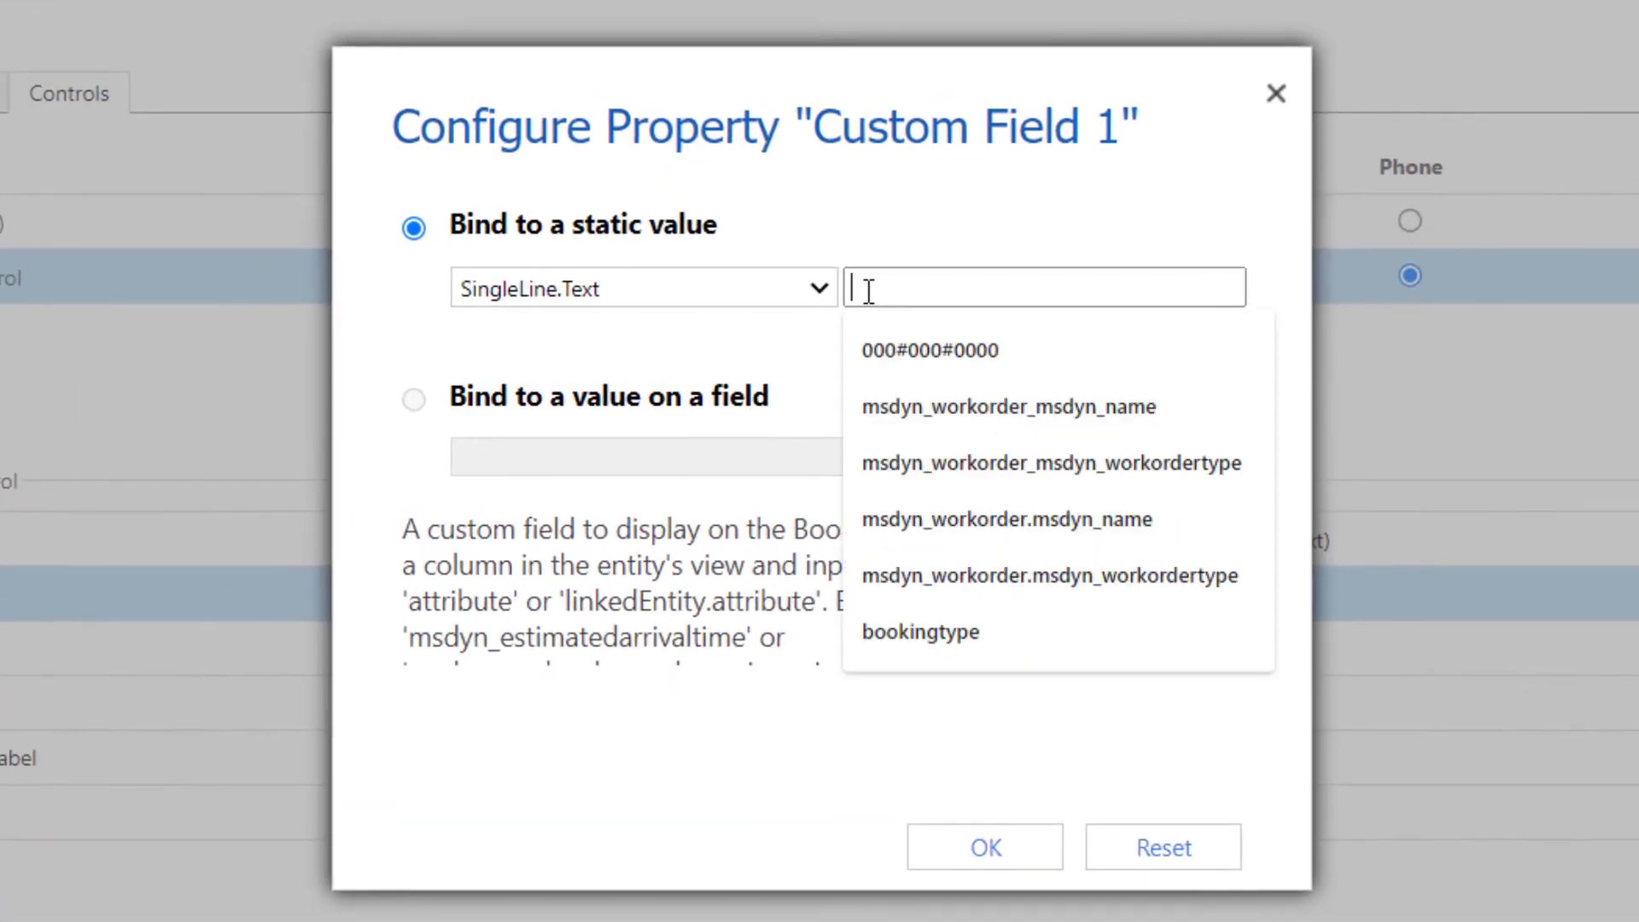
left_click(689, 374)
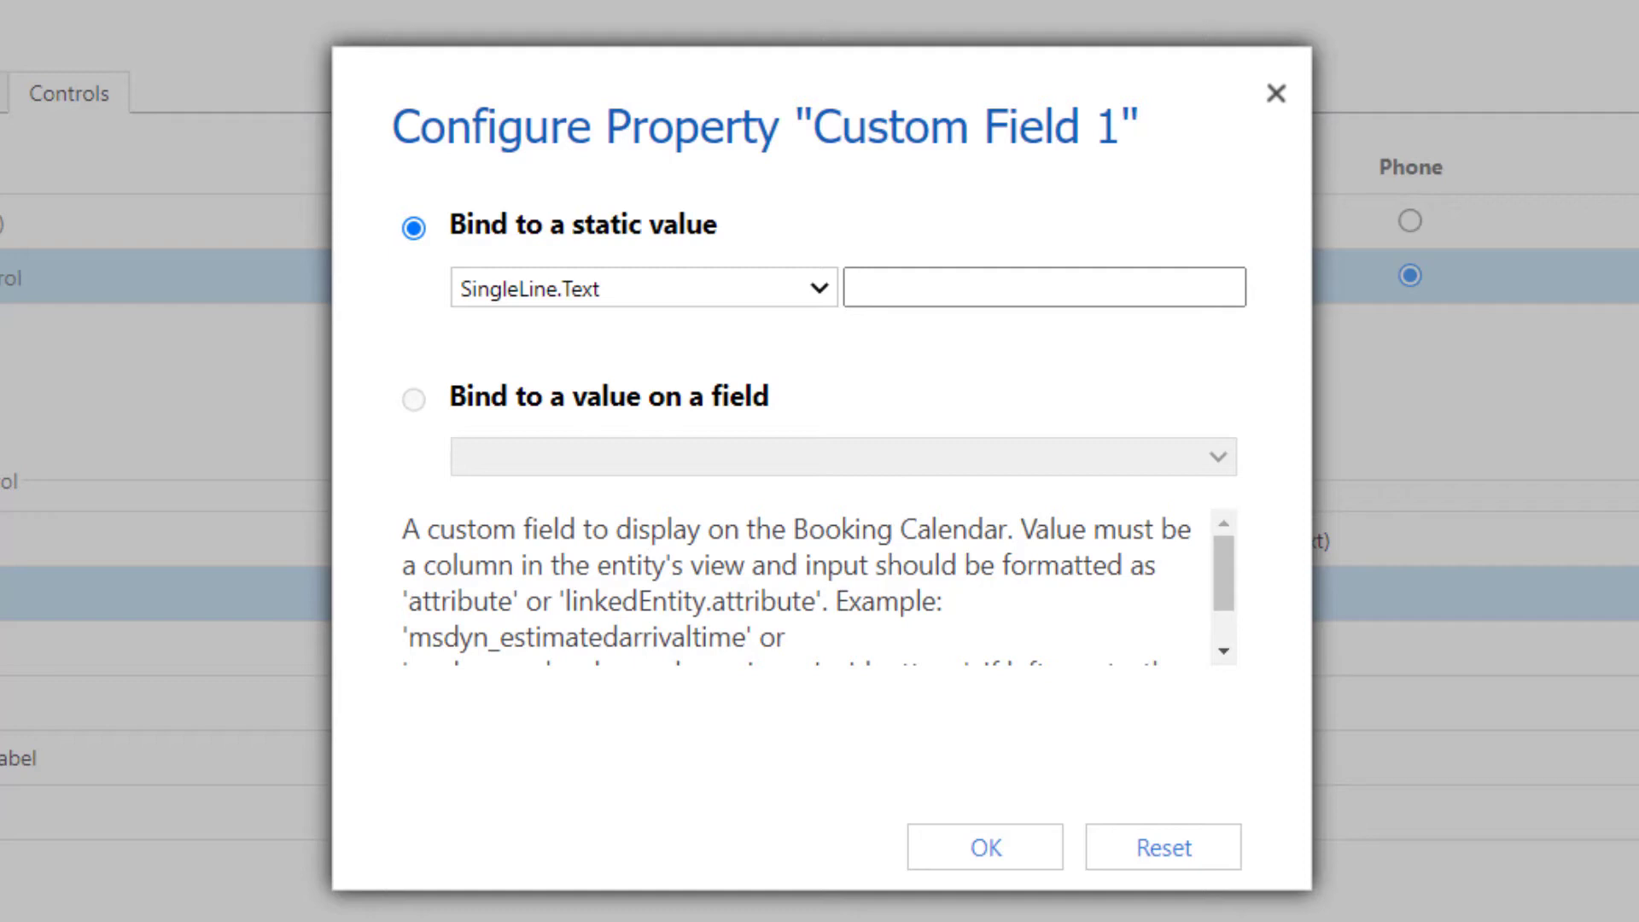
left_click(911, 284)
type("msdyn_bookingmethod")
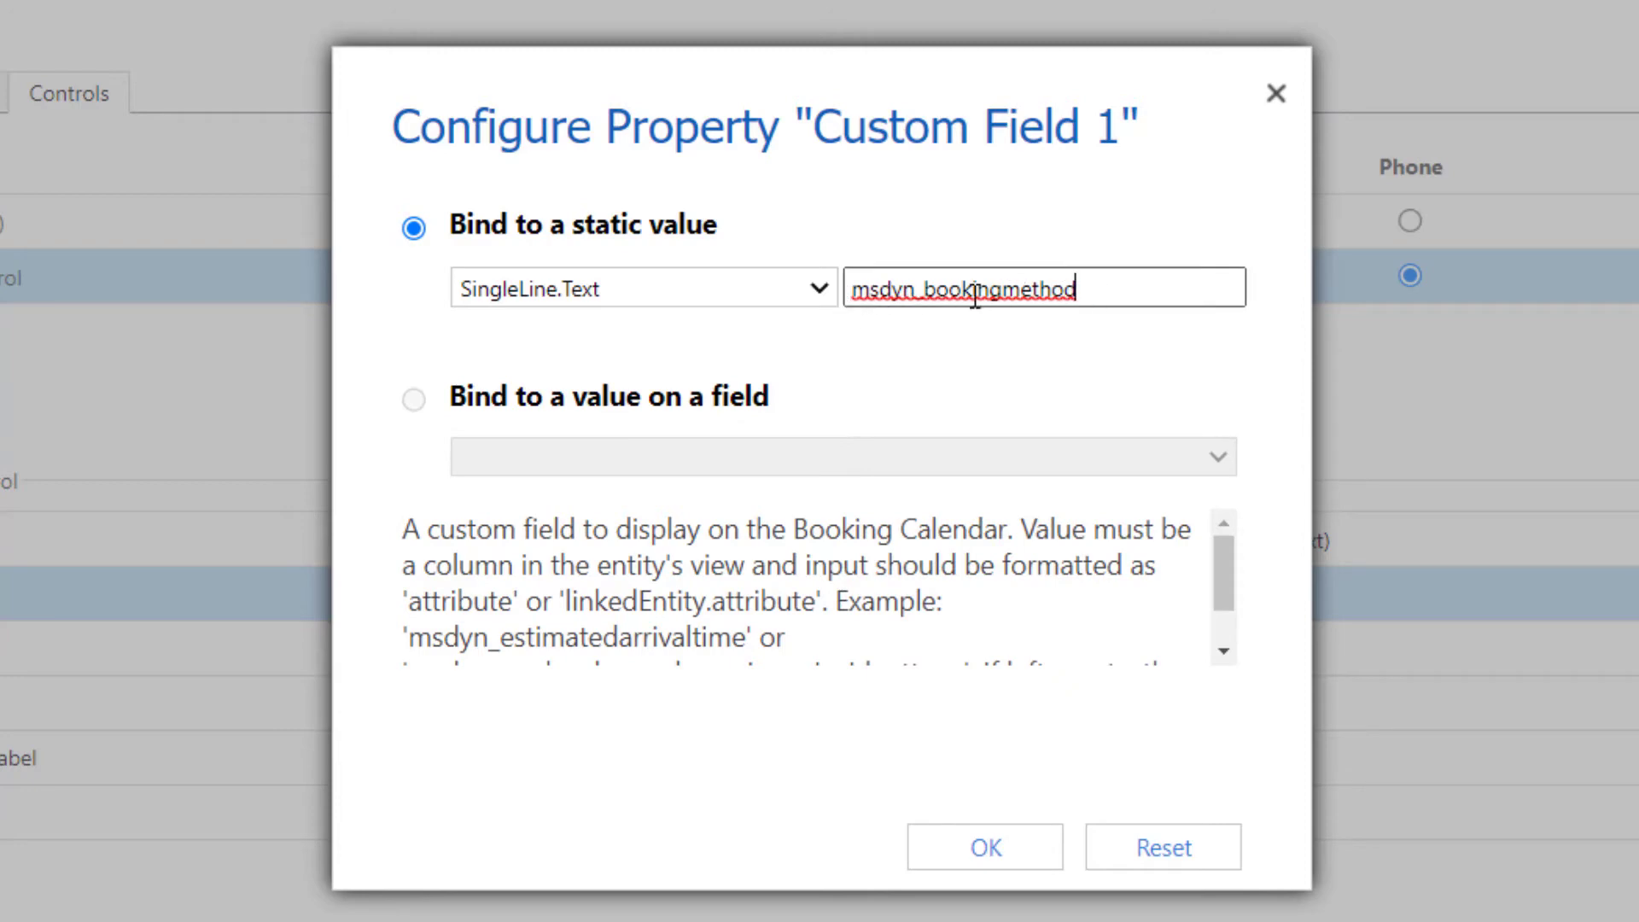
left_click(1002, 850)
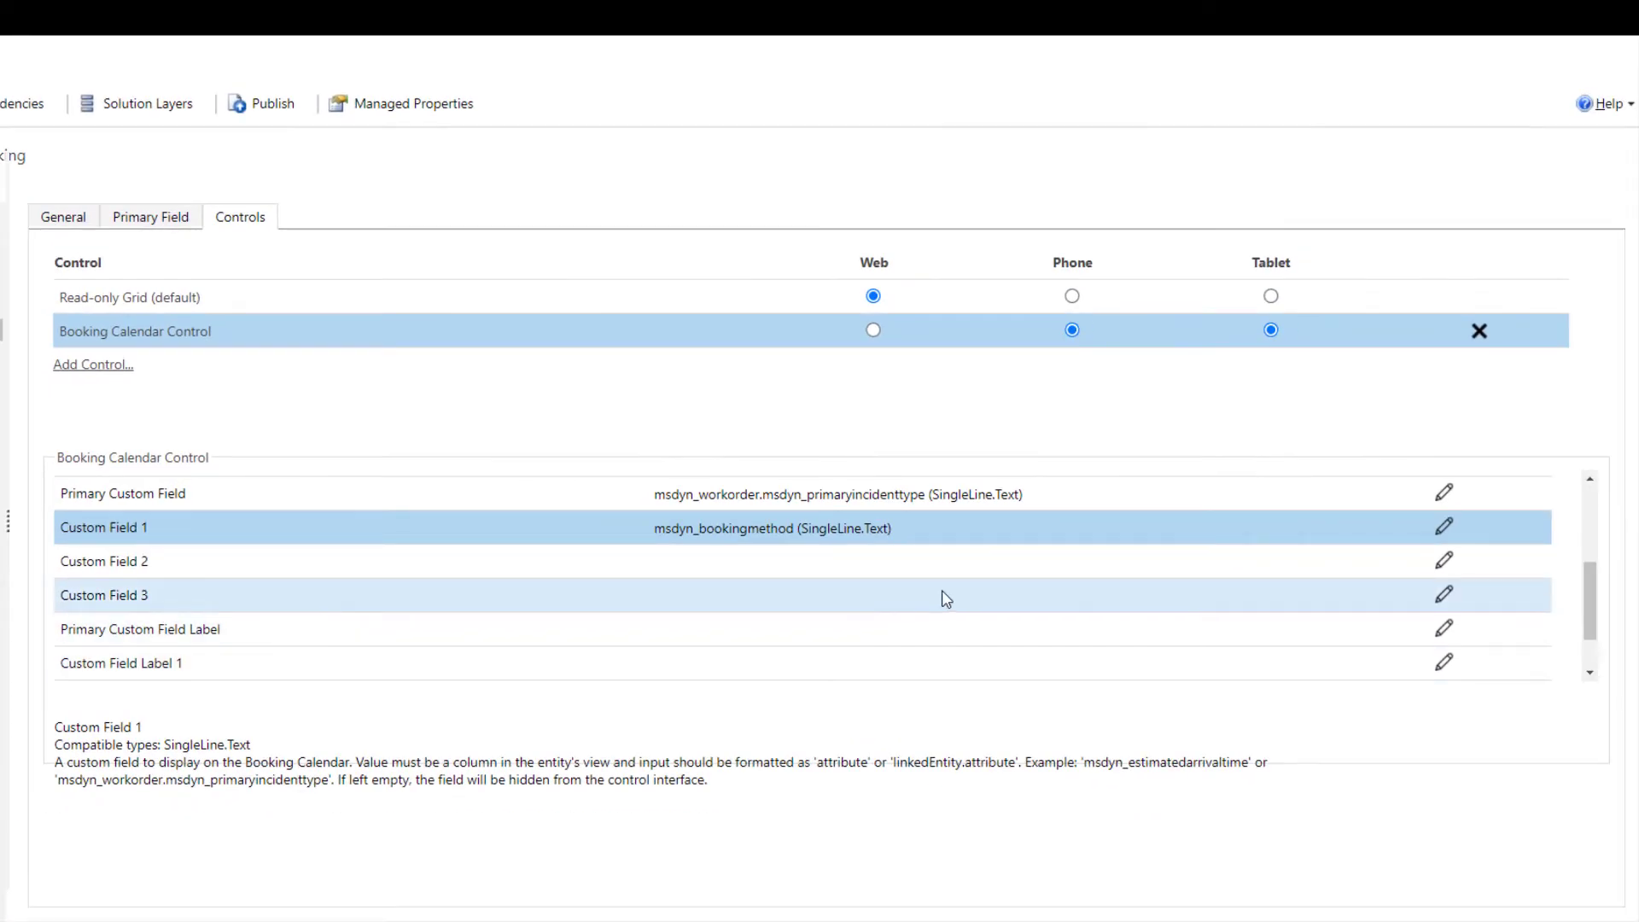
Enter msdyn_workorder.msdyn_workordertype as the static SingleLine.Text value for Custom Field 2.
double_click(1105, 615)
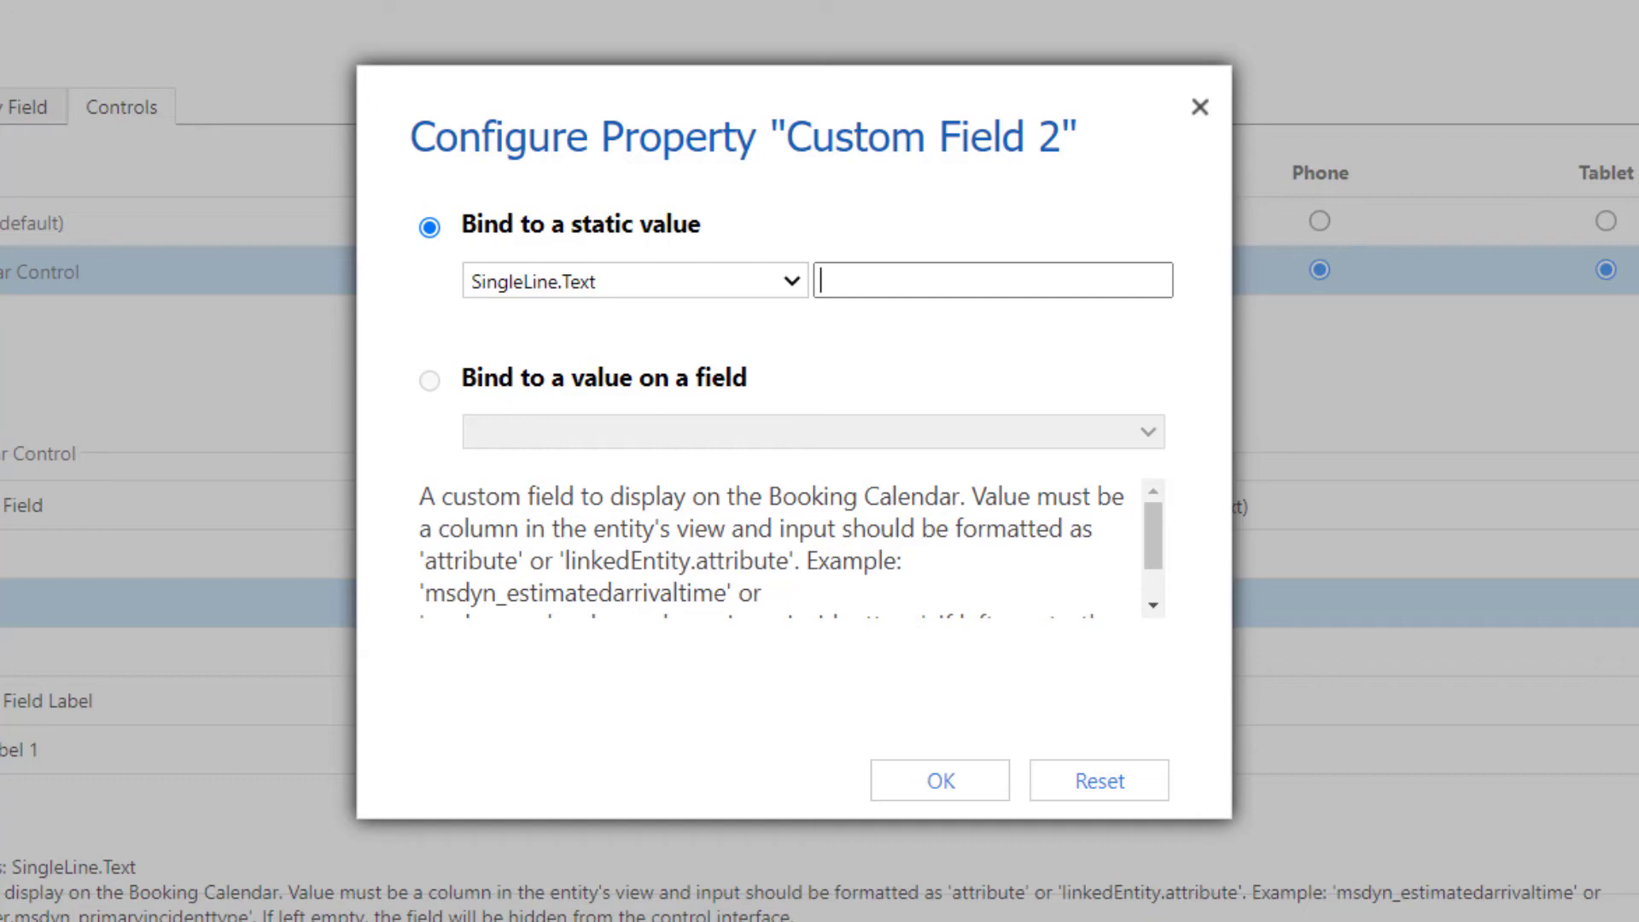
left_click(841, 280)
type("msdyn_workorder")
left_click(909, 217)
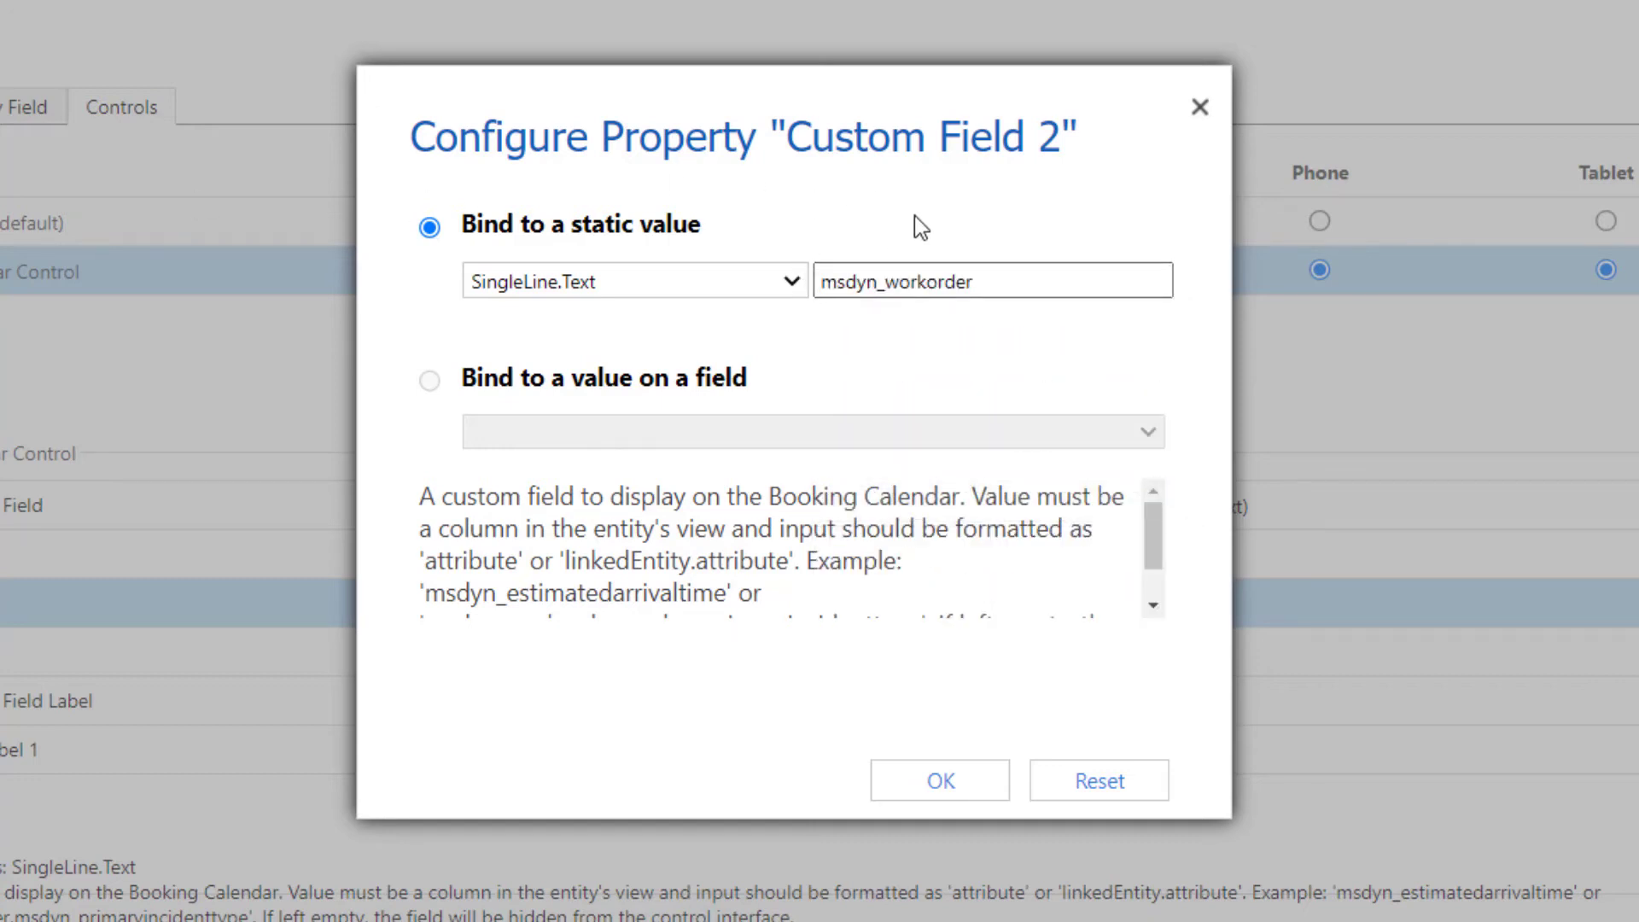
left_click(1002, 283)
type(".")
left_click(985, 228)
left_click(1091, 279)
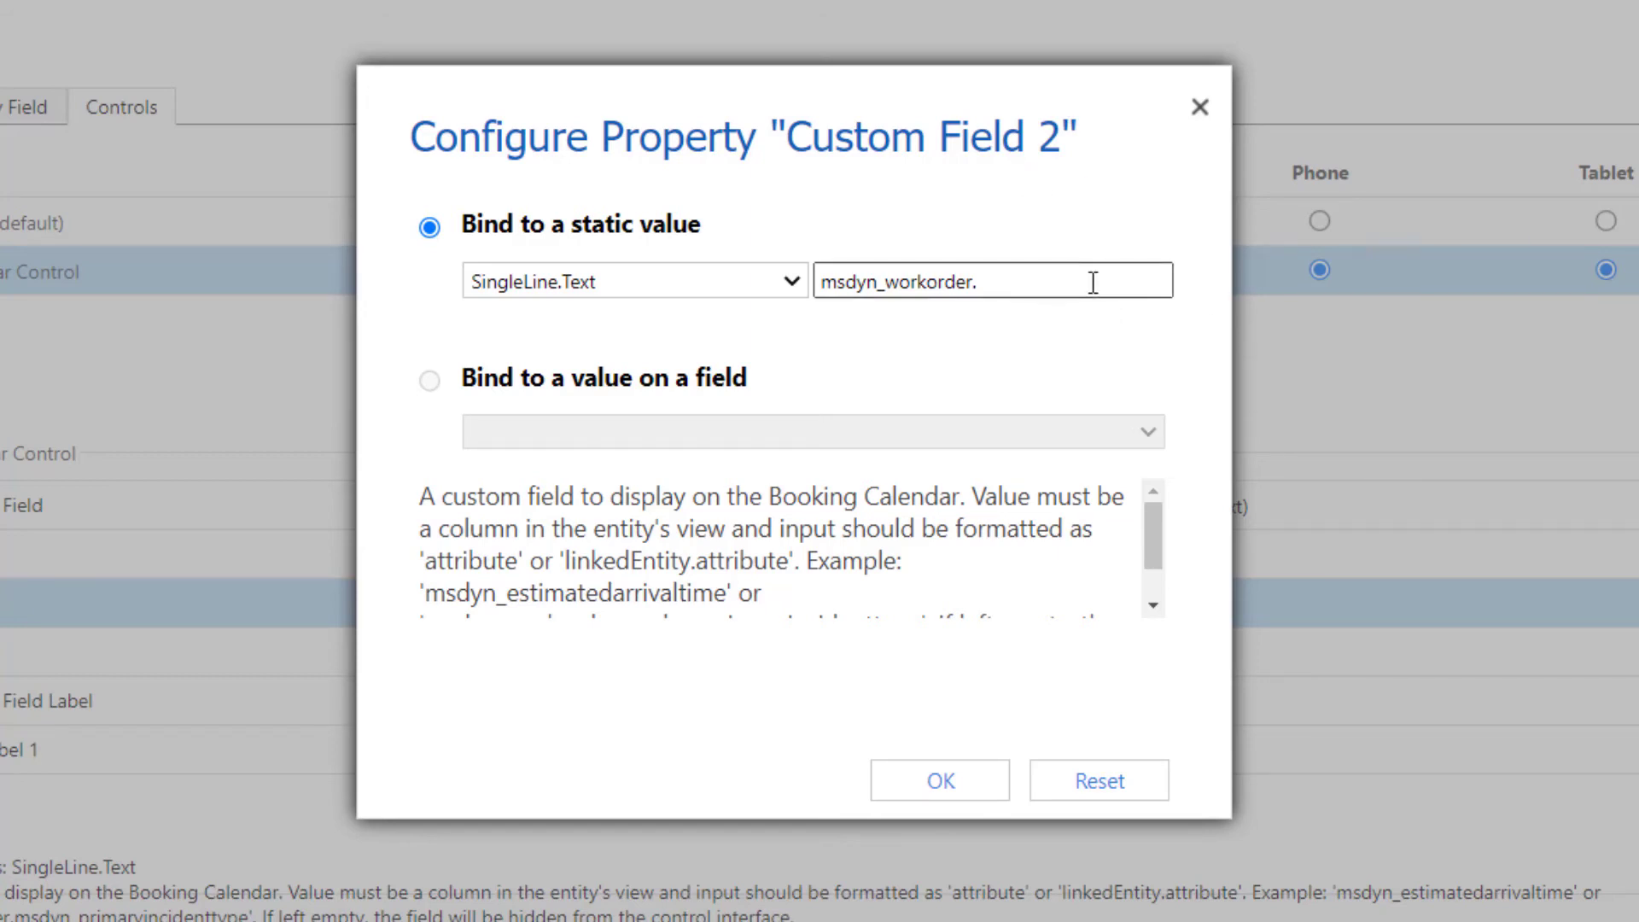
type("msdyn_workordertype")
left_click(1008, 218)
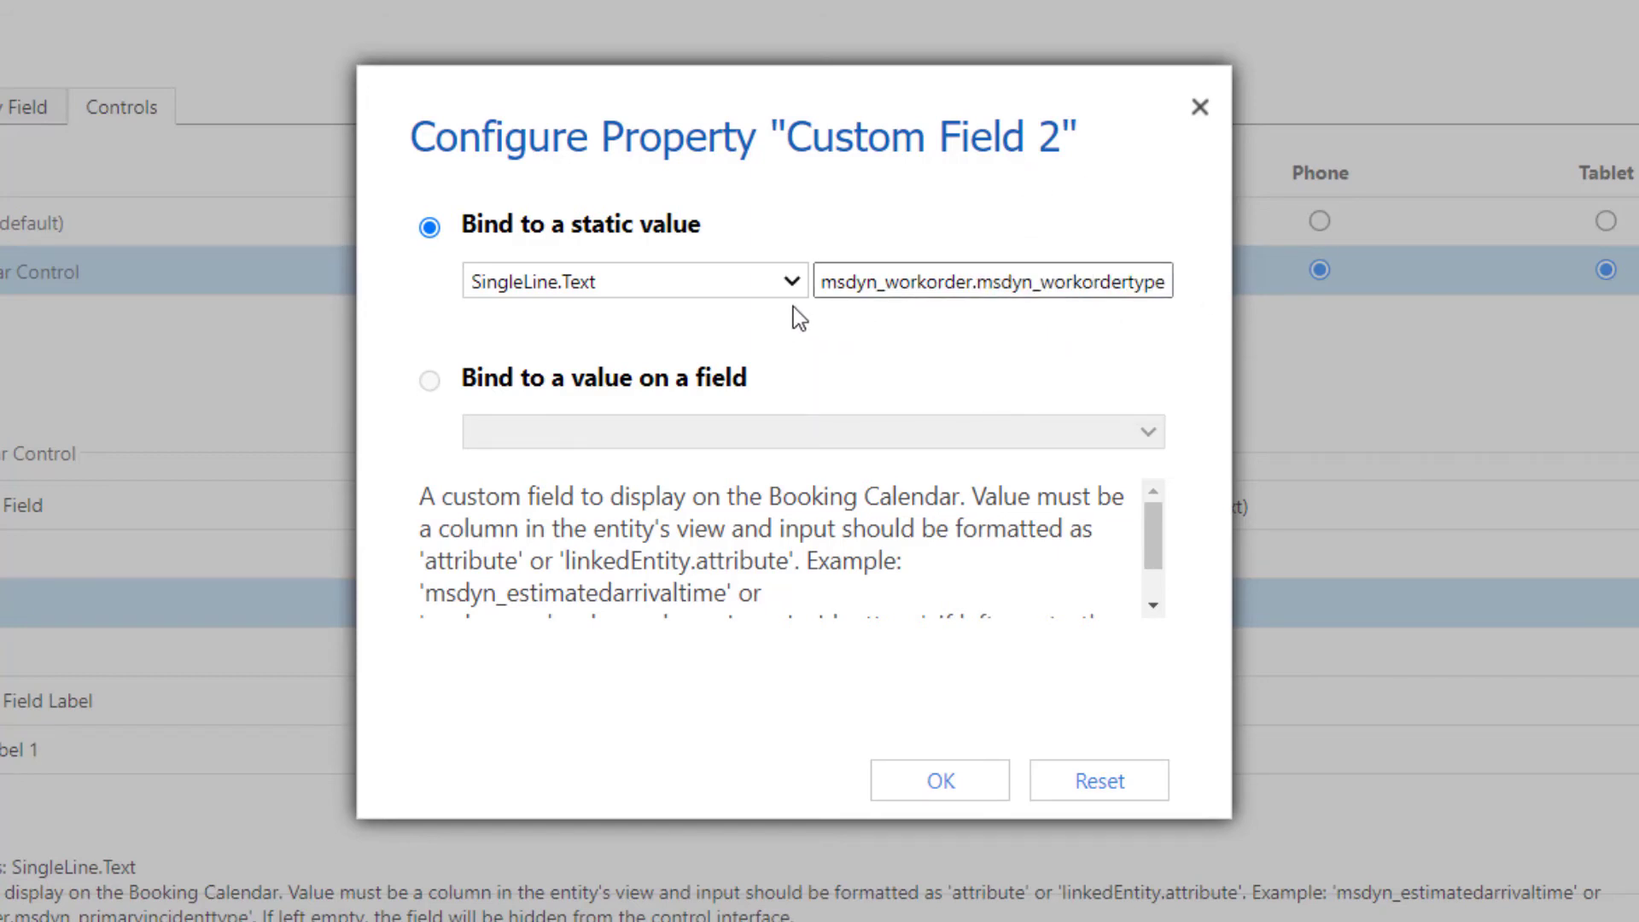
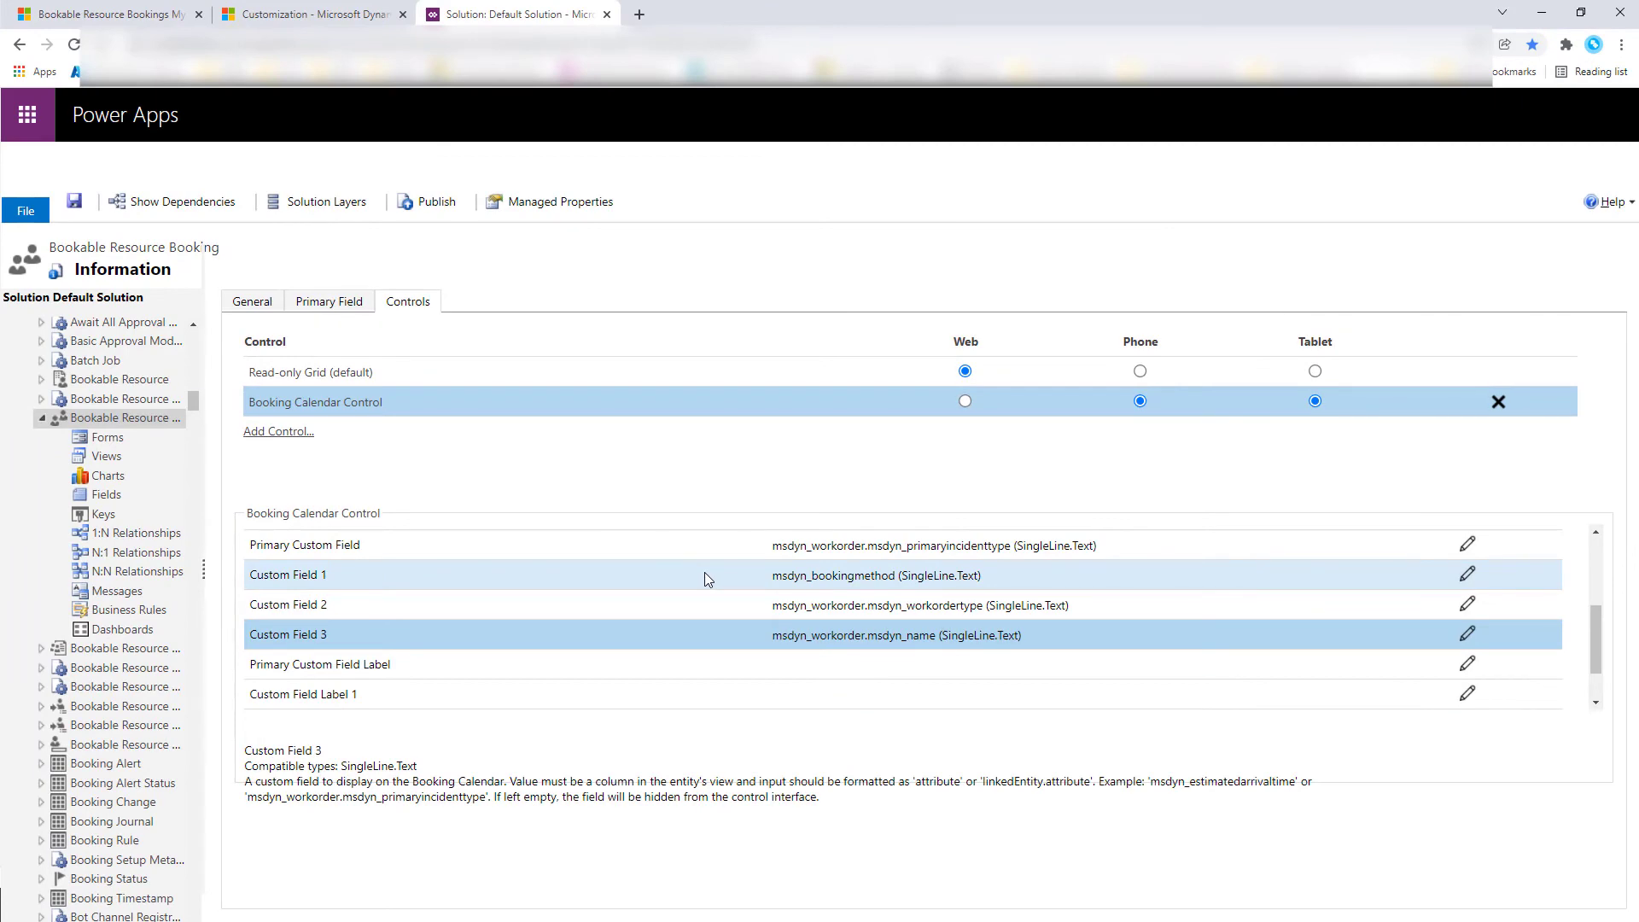
Bind Custom Field Label 3 of the Booking Calendar Control to the static SingleLine.Text value WO#.
scroll(704, 571, "down", 2)
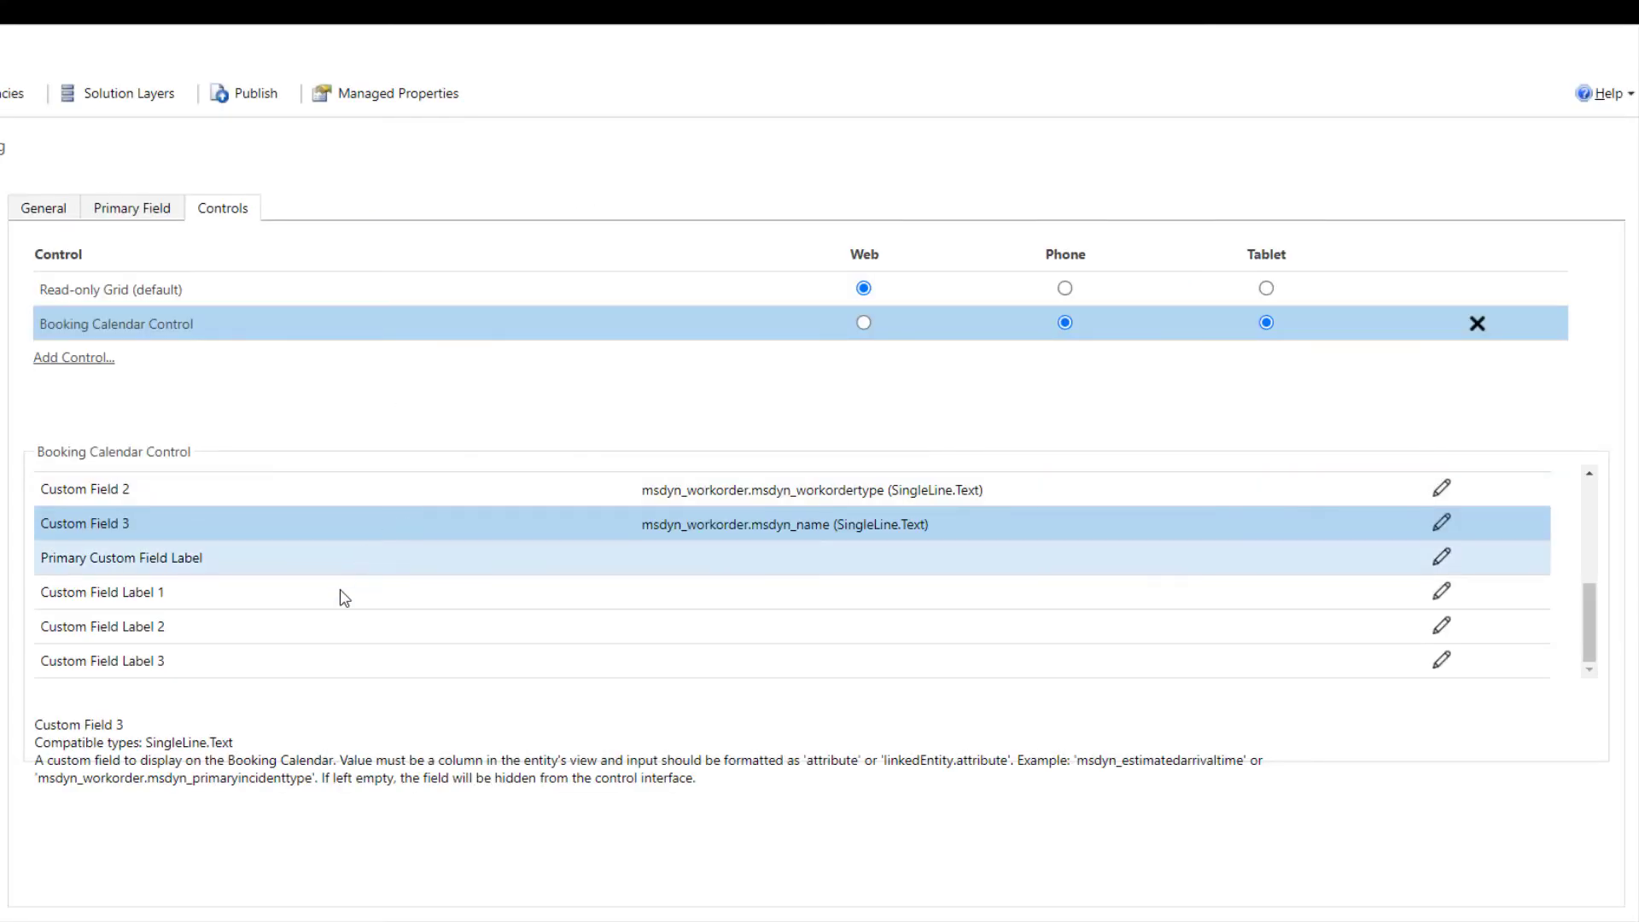
scroll(347, 596, "up", 3)
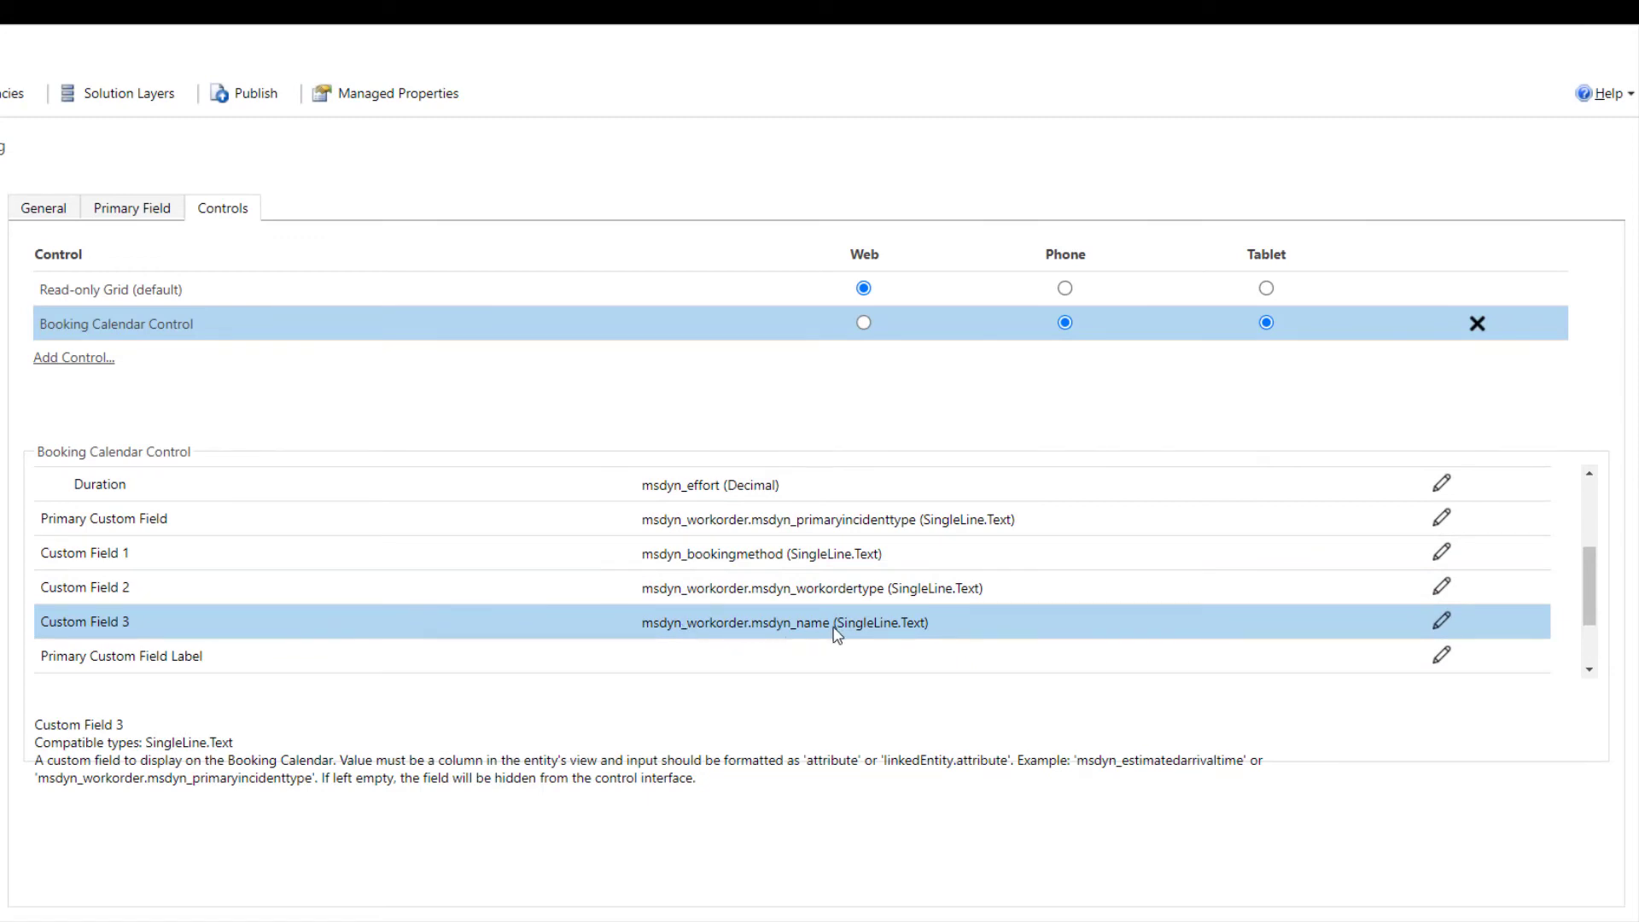
scroll(786, 626, "down", 3)
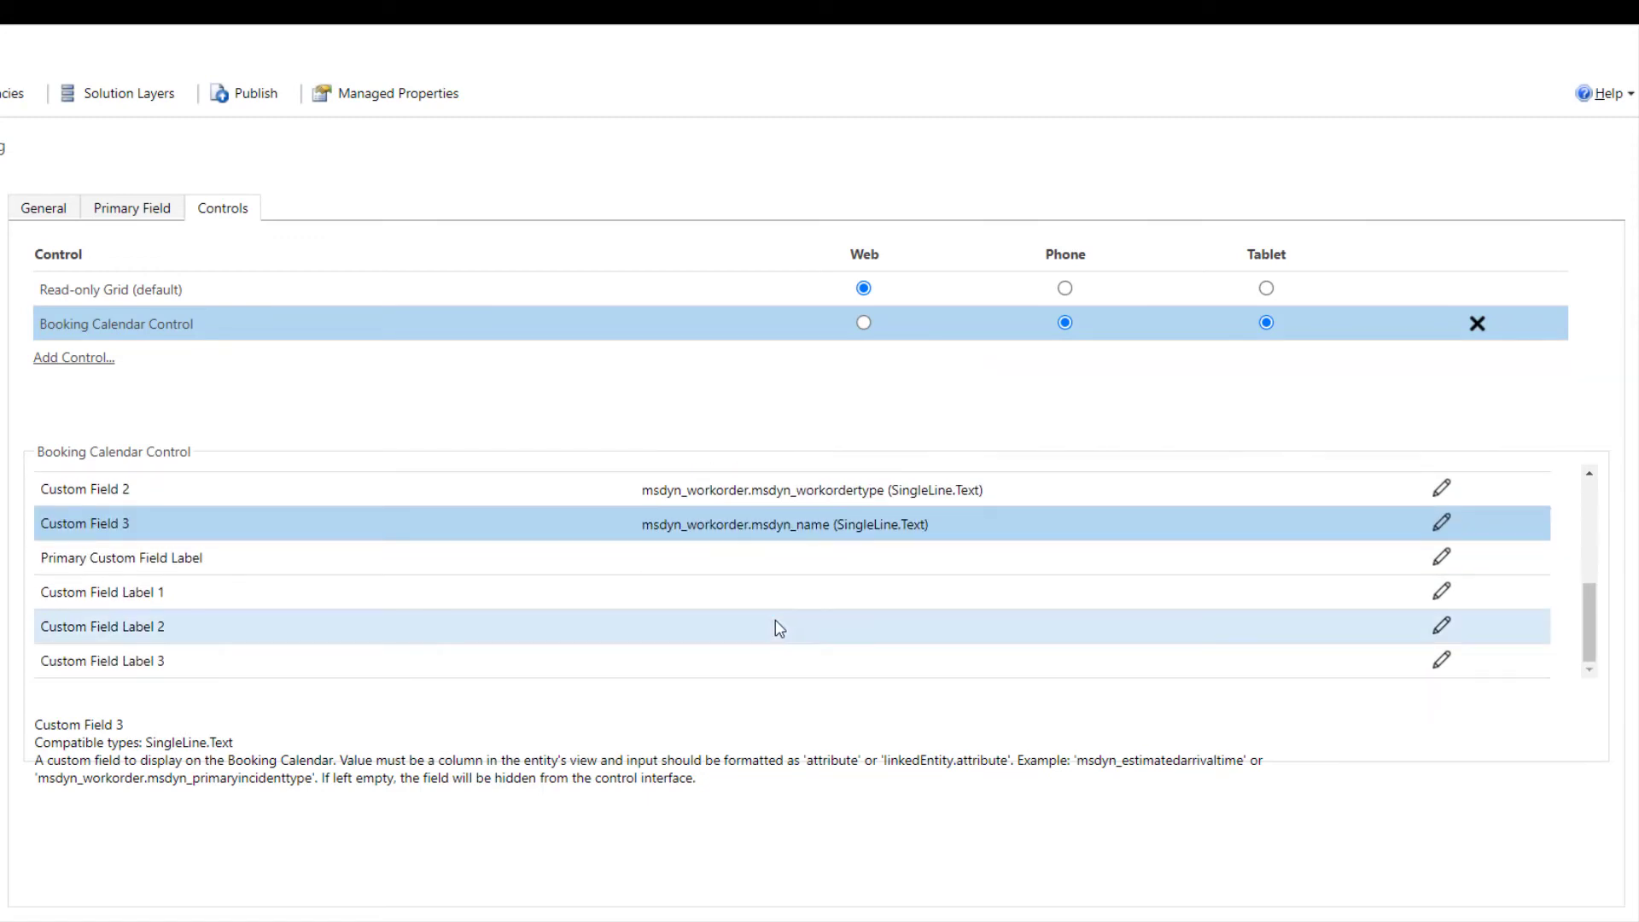
left_click(1442, 660)
left_click(730, 331)
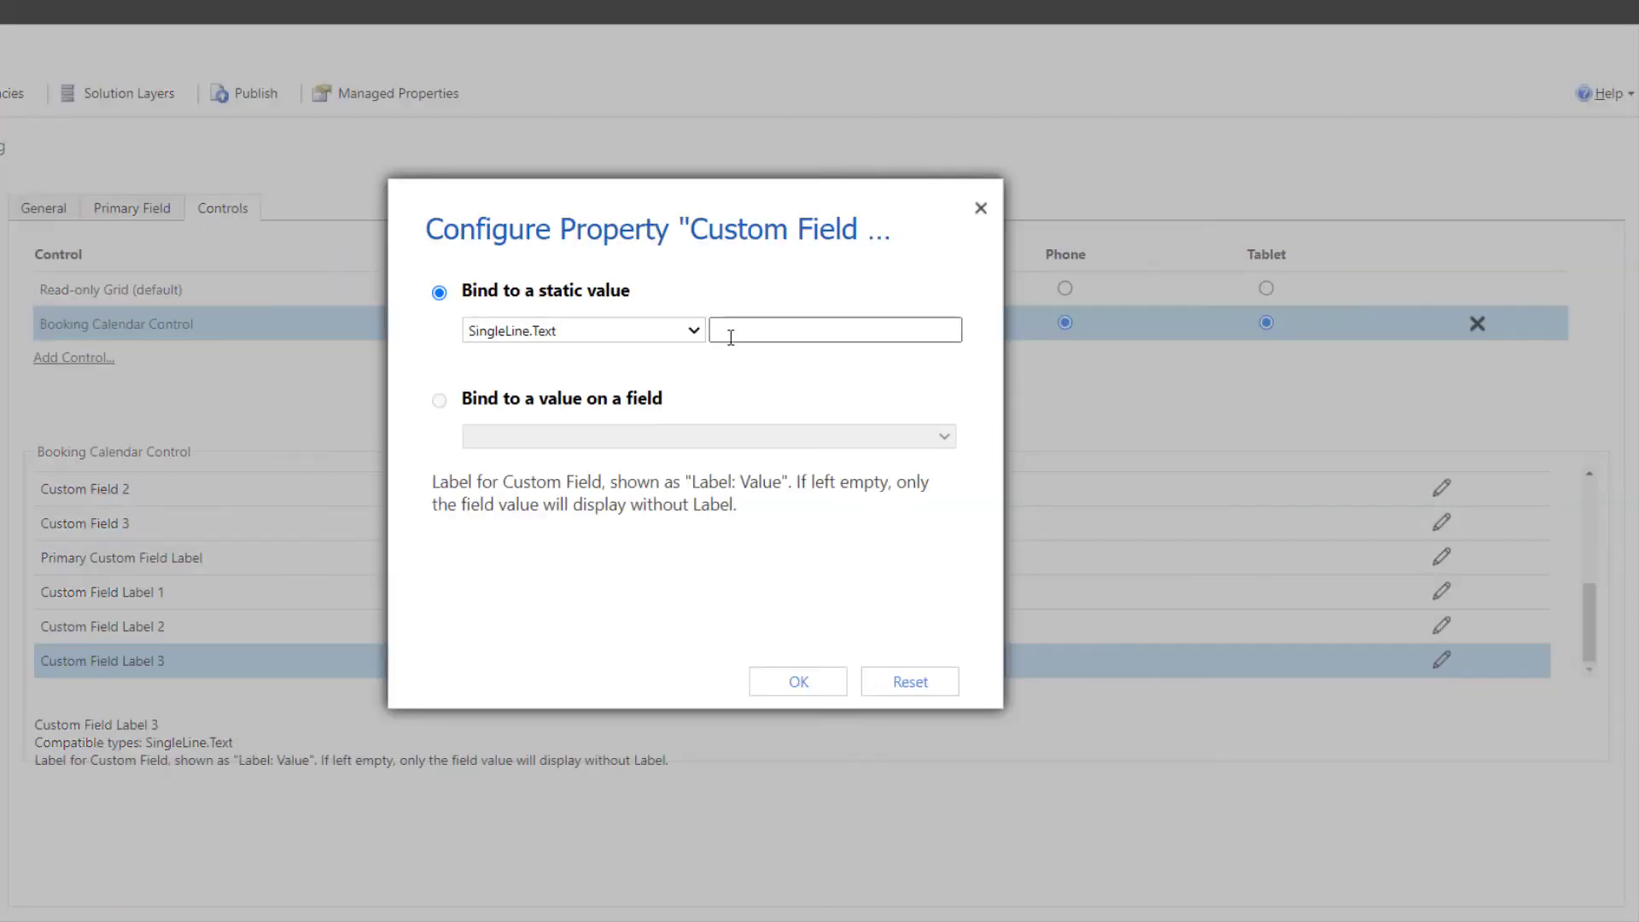
type("WO#")
left_click(800, 682)
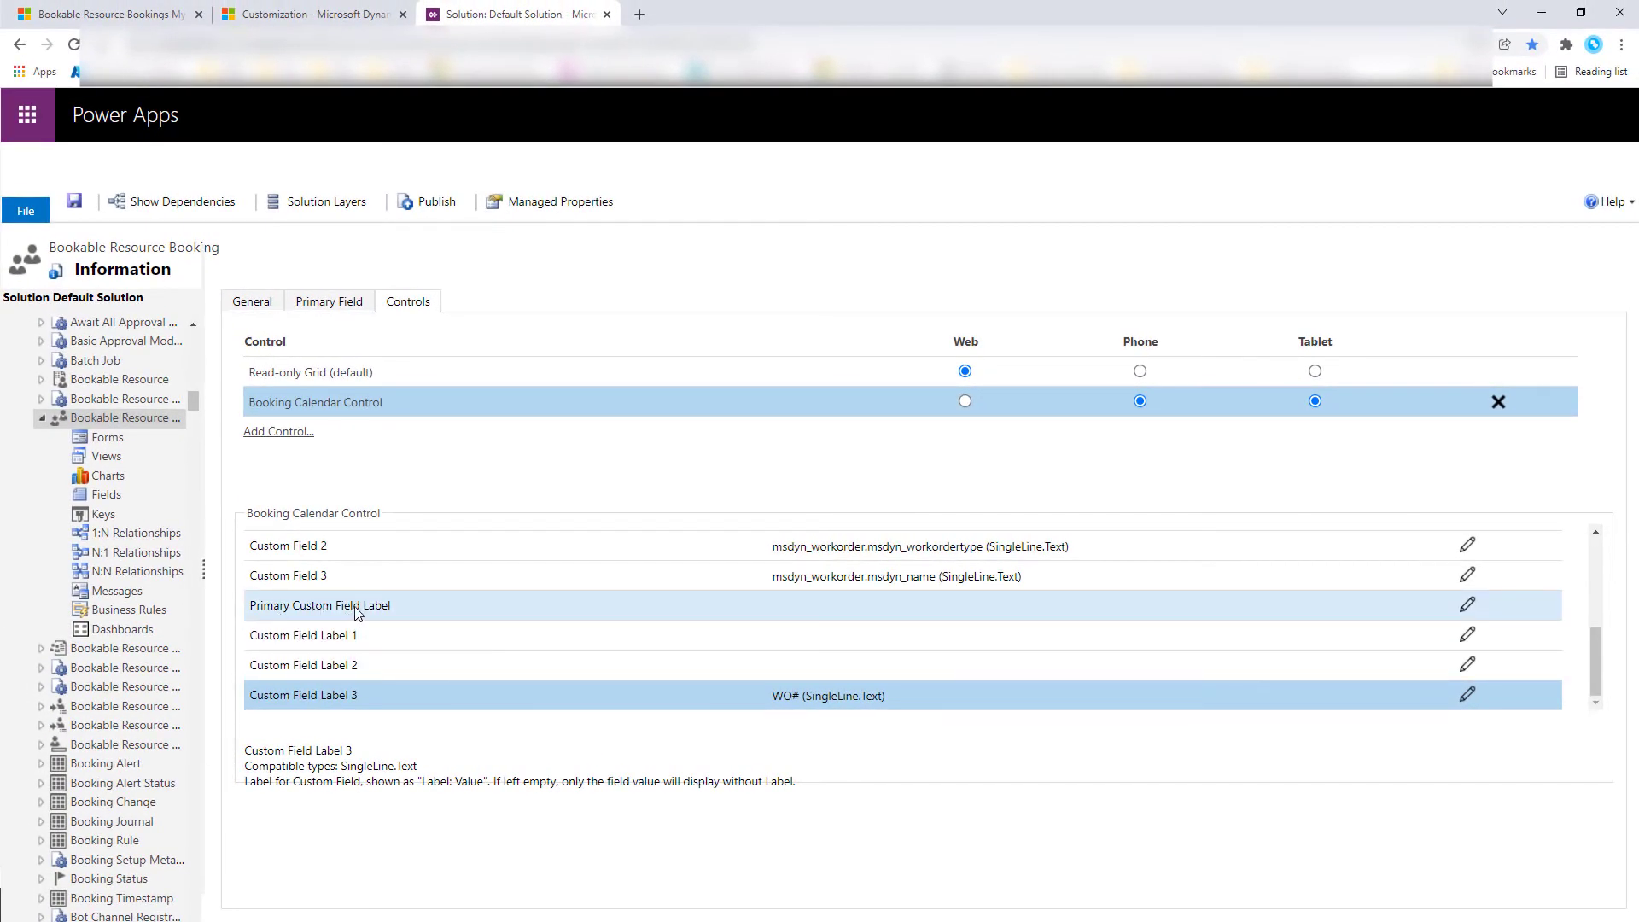
Save the Bookable Resource Booking entity with its custom field settings and publish the customizations.
scroll(418, 618, "up", 1)
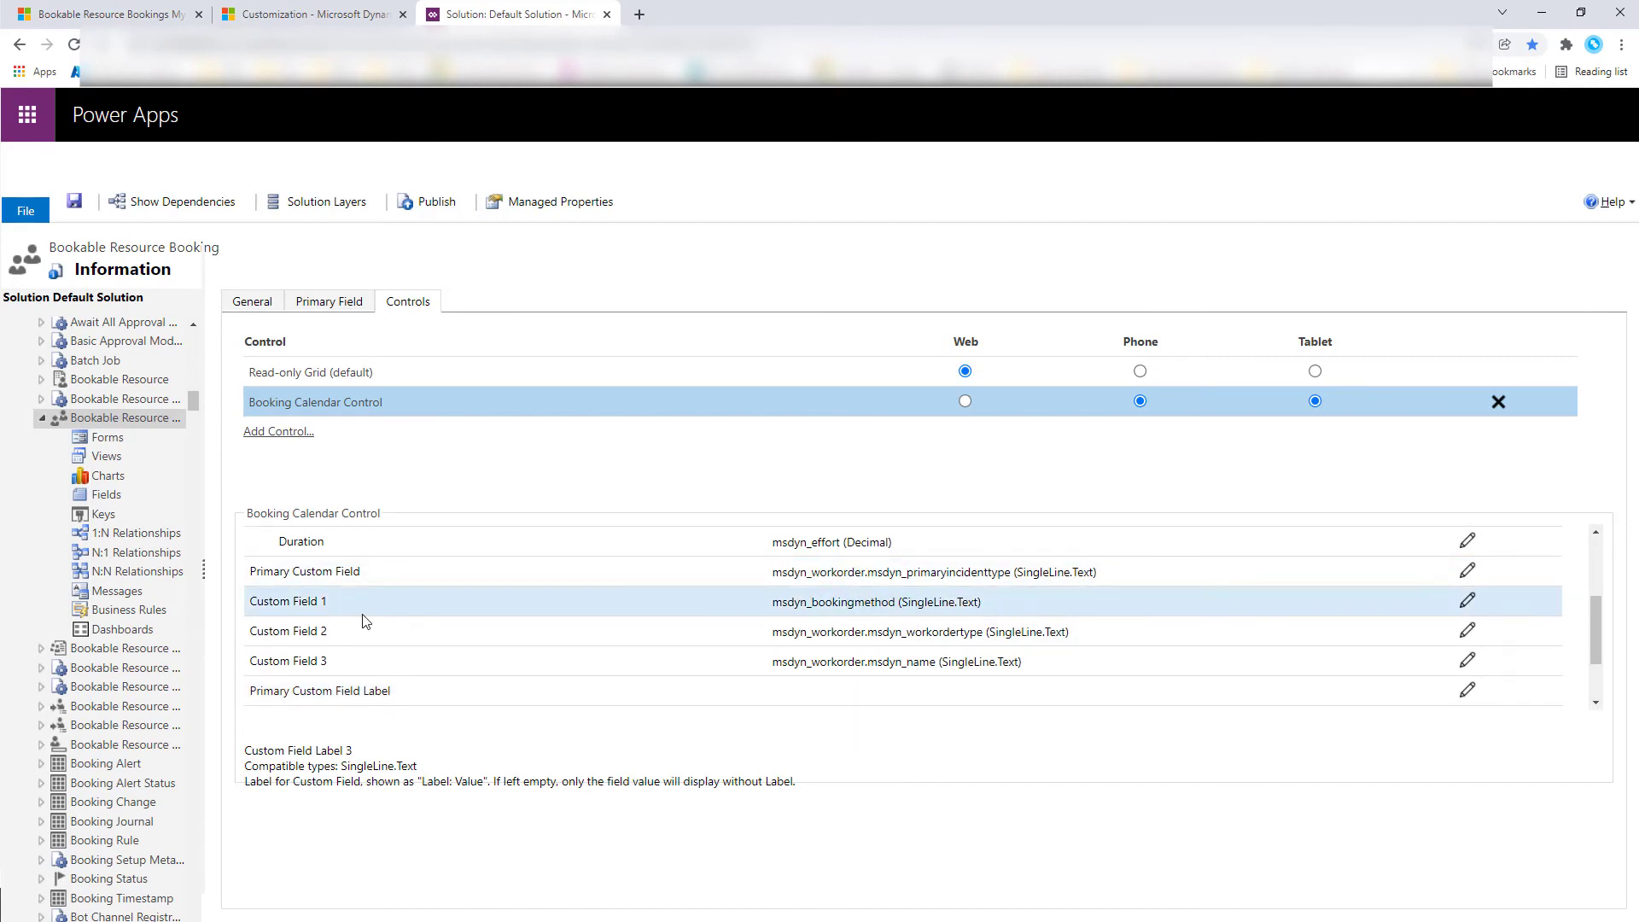
scroll(366, 621, "down", 1)
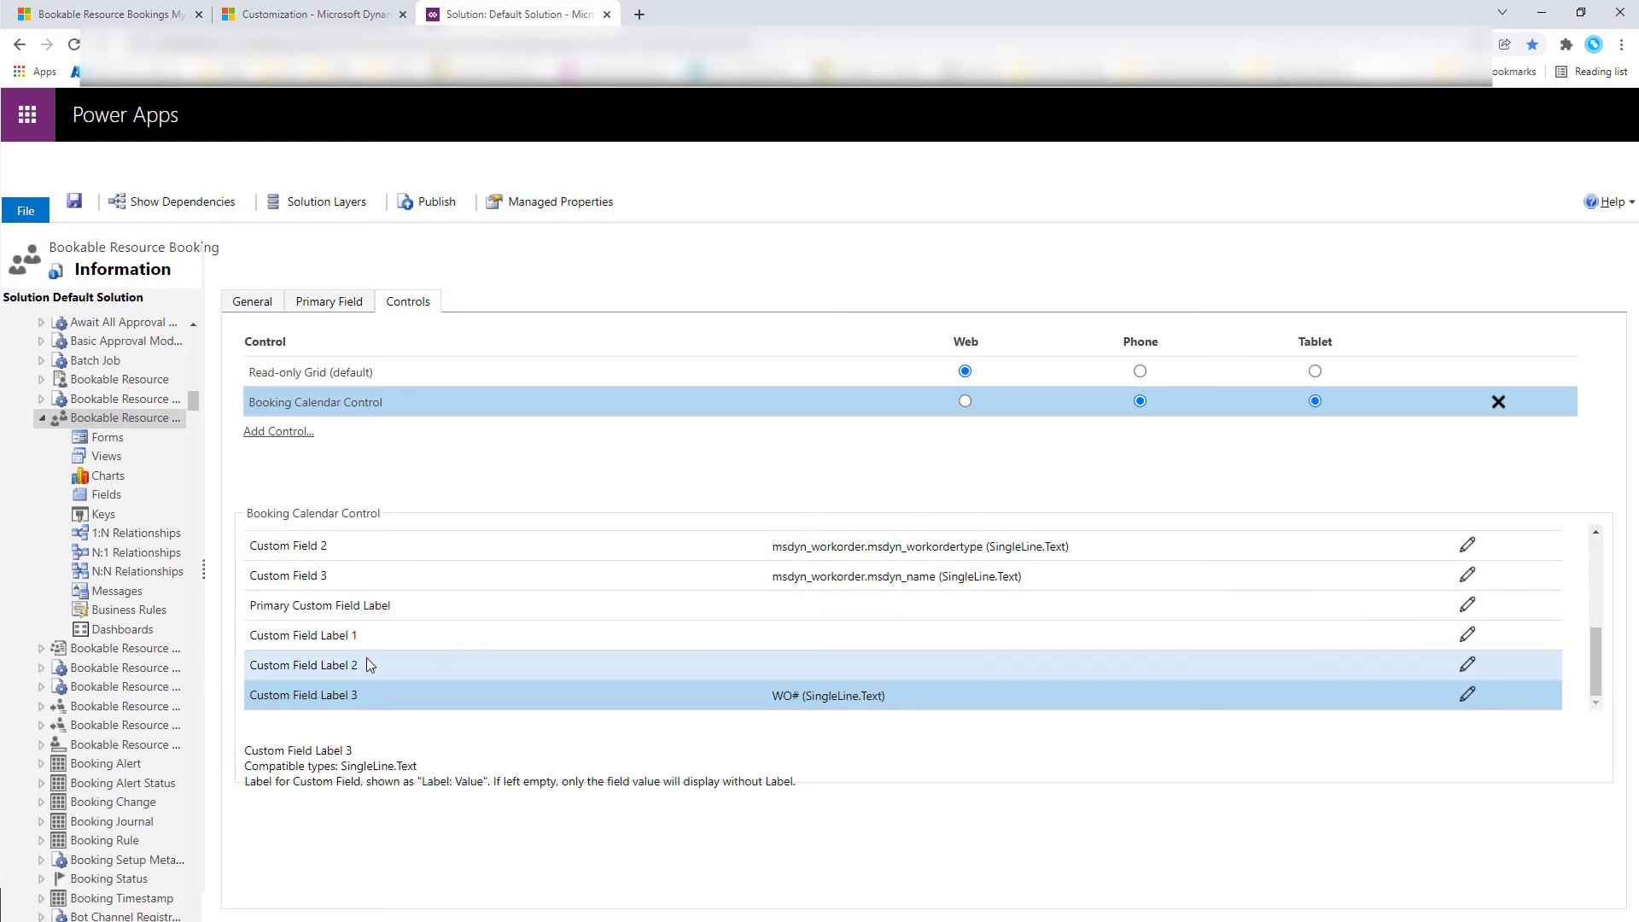
left_click(75, 205)
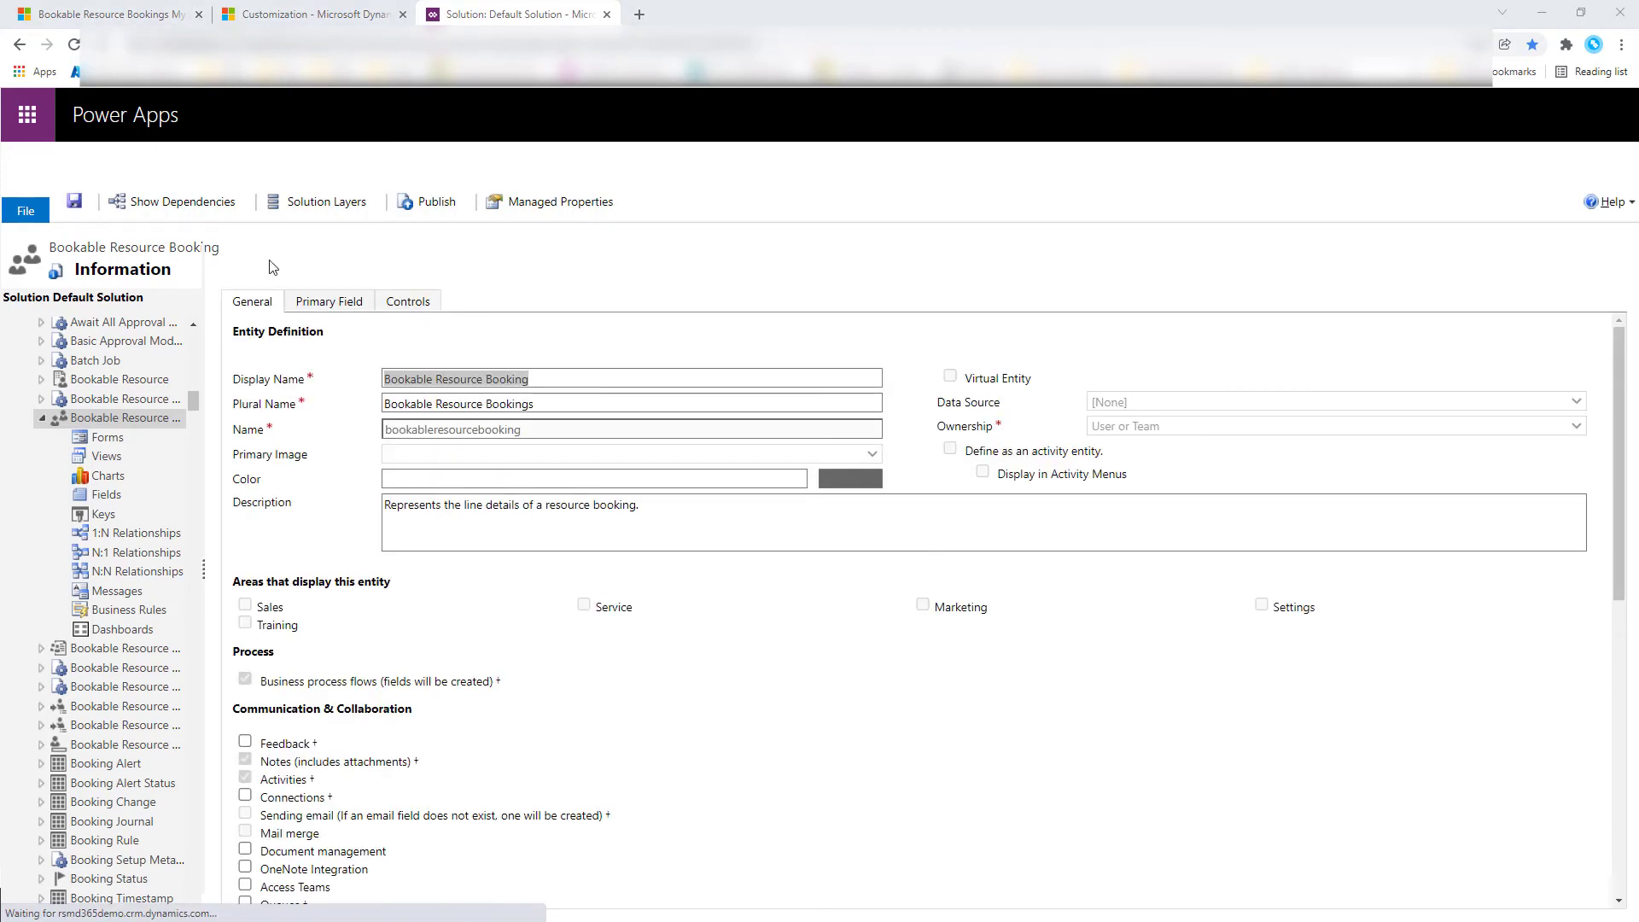
left_click(430, 205)
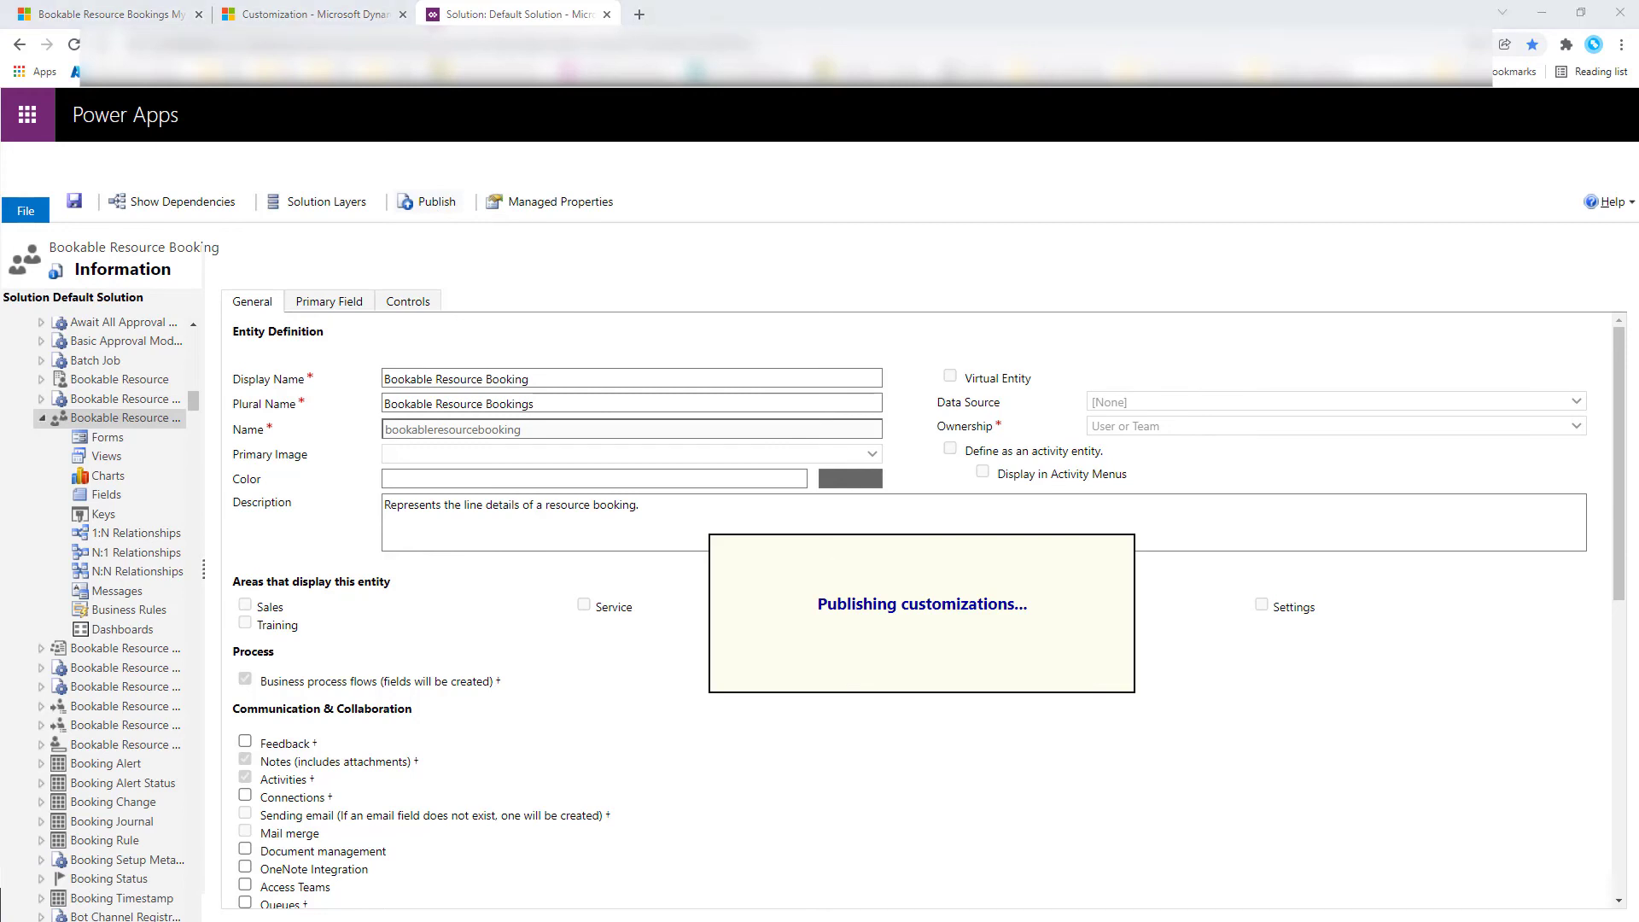
Switch to the Field Service Mobile My Bookings calendar and reload it with an emptied cache using the browser's developer tools.
left_click(134, 18)
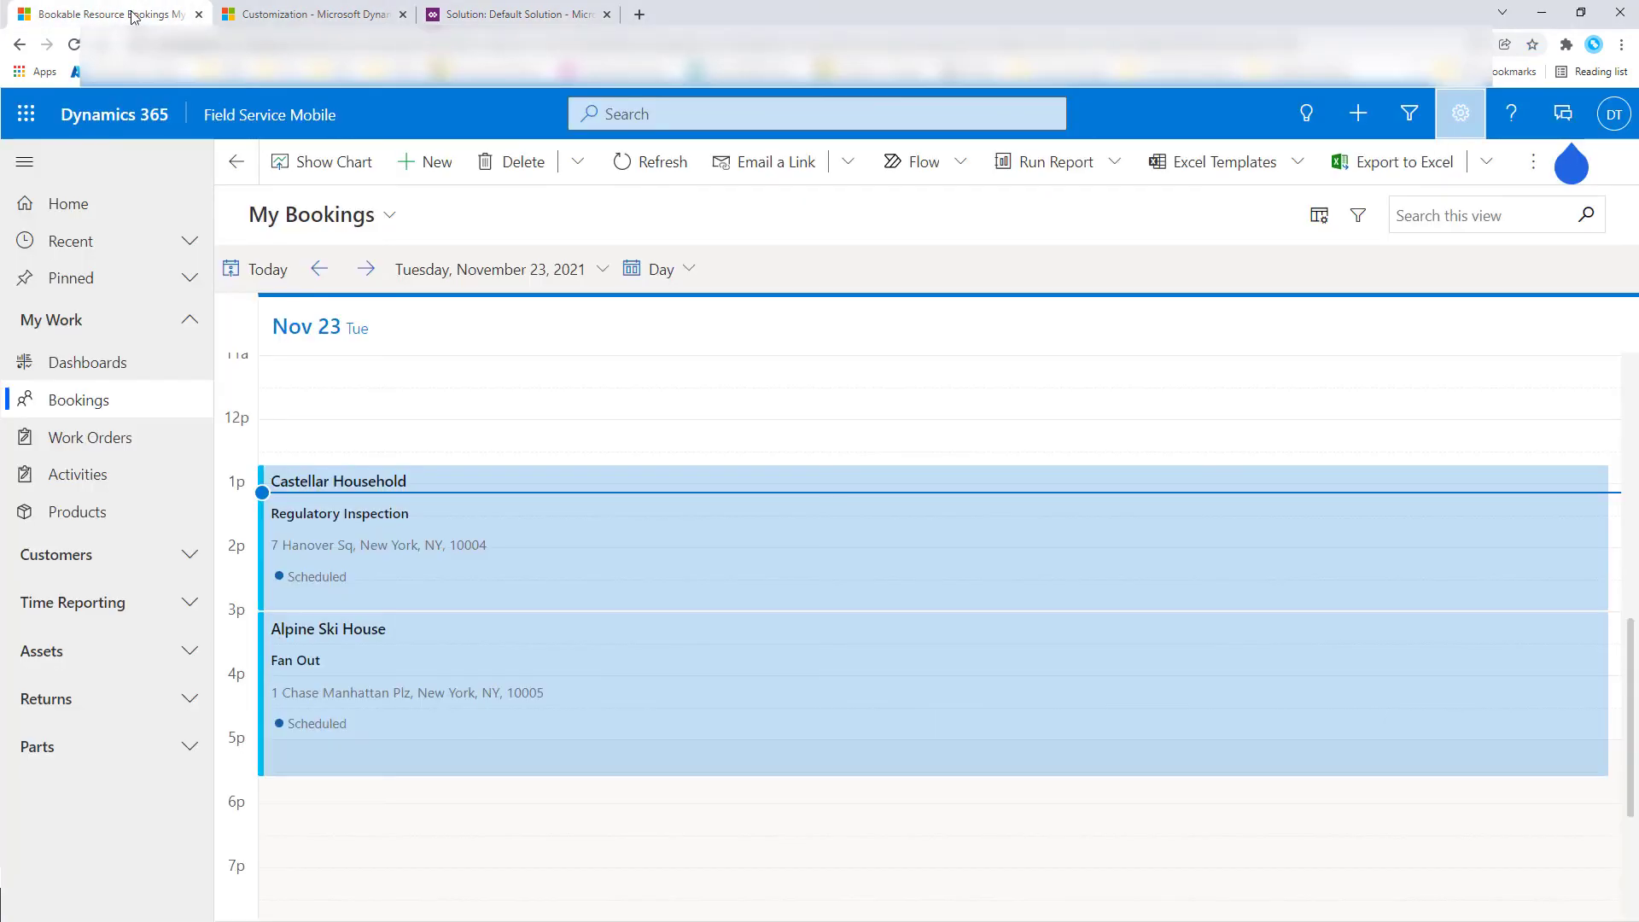
right_click(731, 340)
left_click(816, 564)
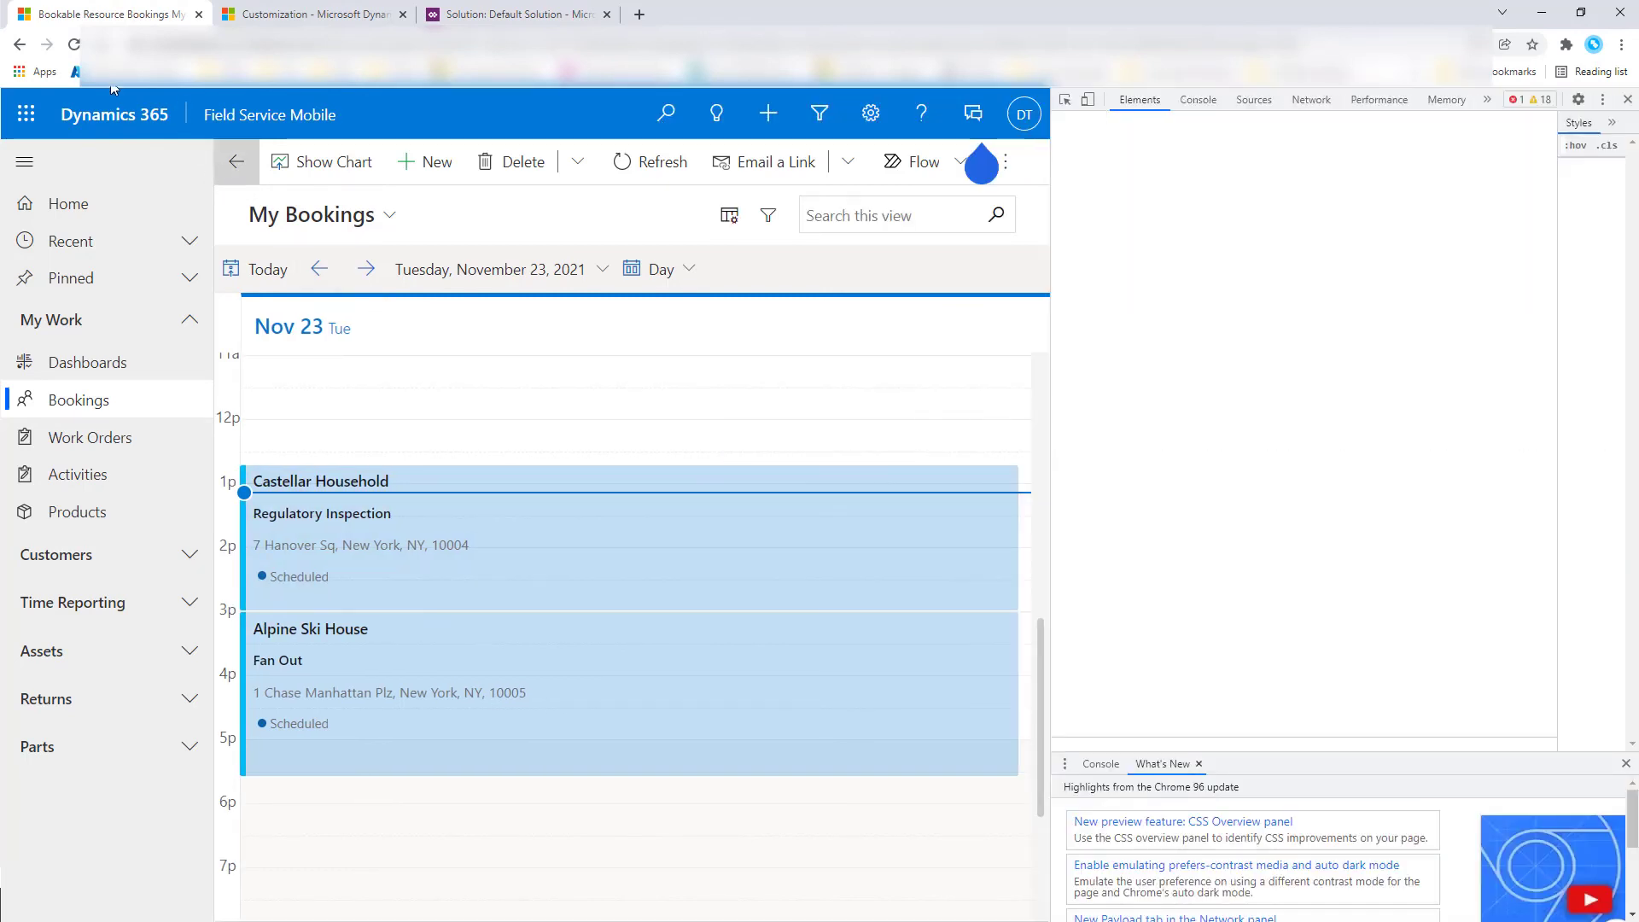
right_click(74, 45)
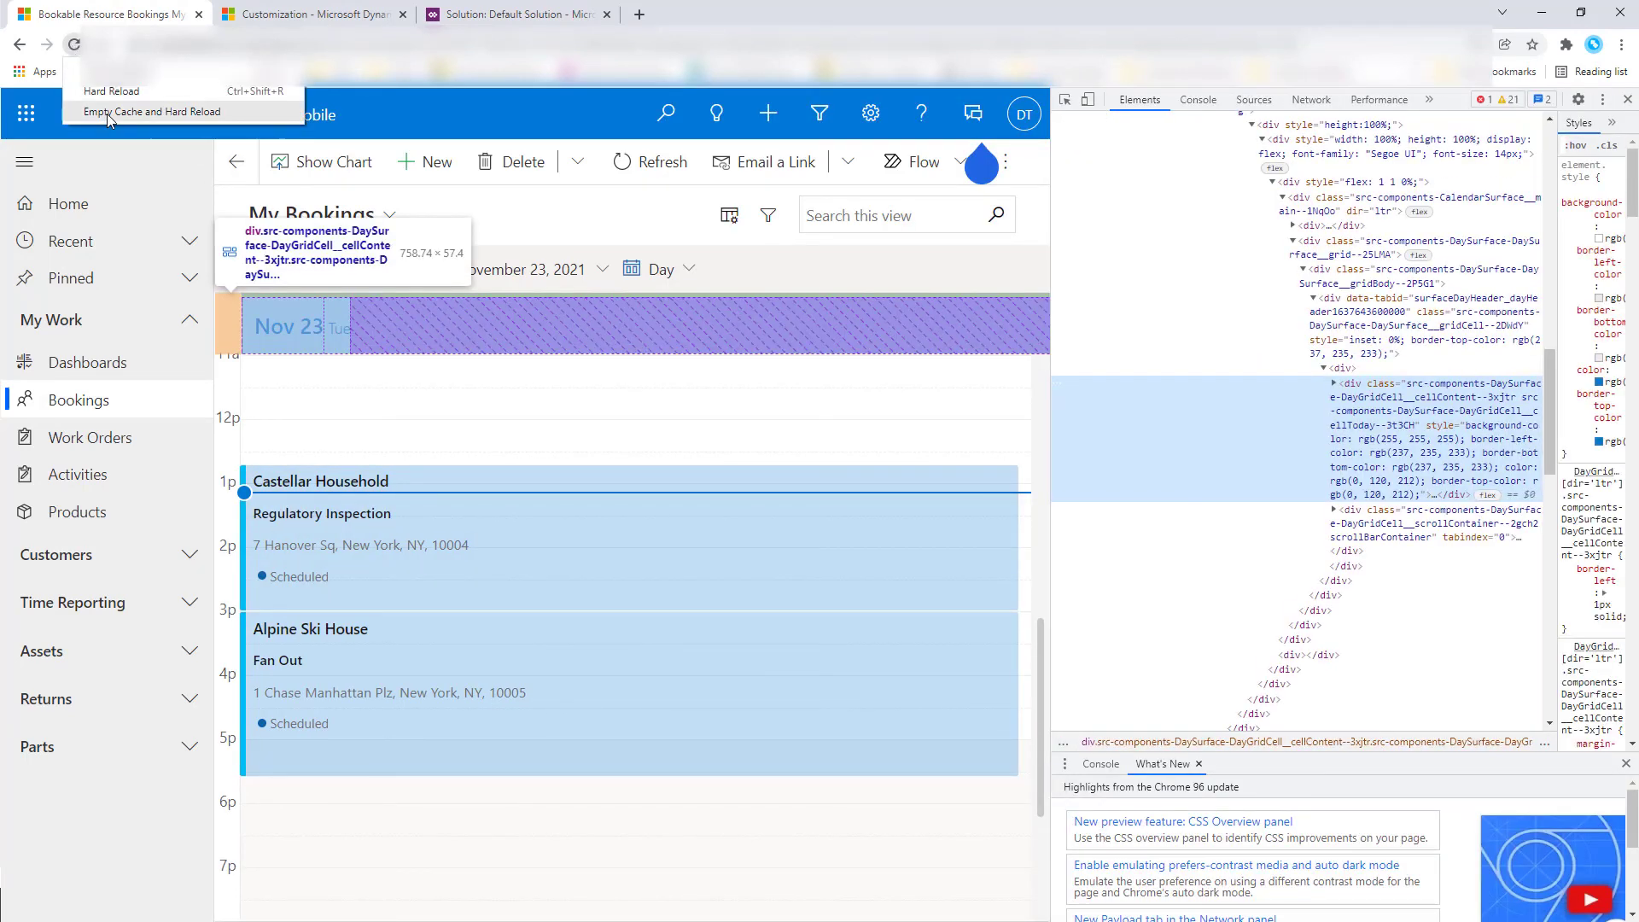
left_click(152, 111)
key("F12")
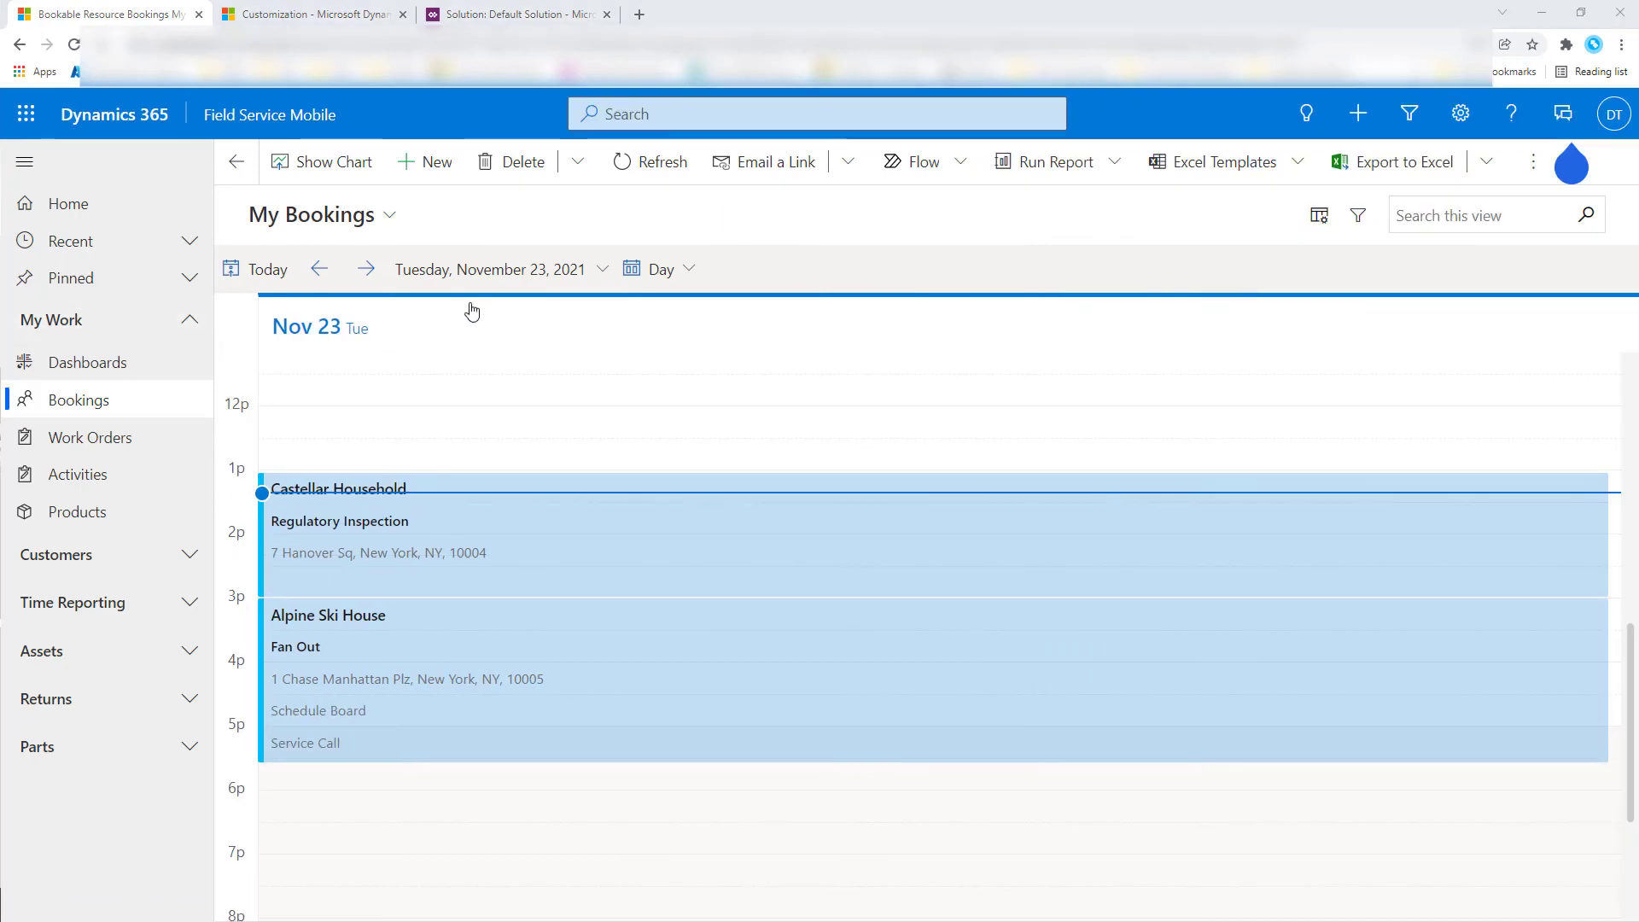
Show the calendar for Wednesday, November 24, 2021 and examine the custom fields on the 8 a.m. booking.
left_click(365, 270)
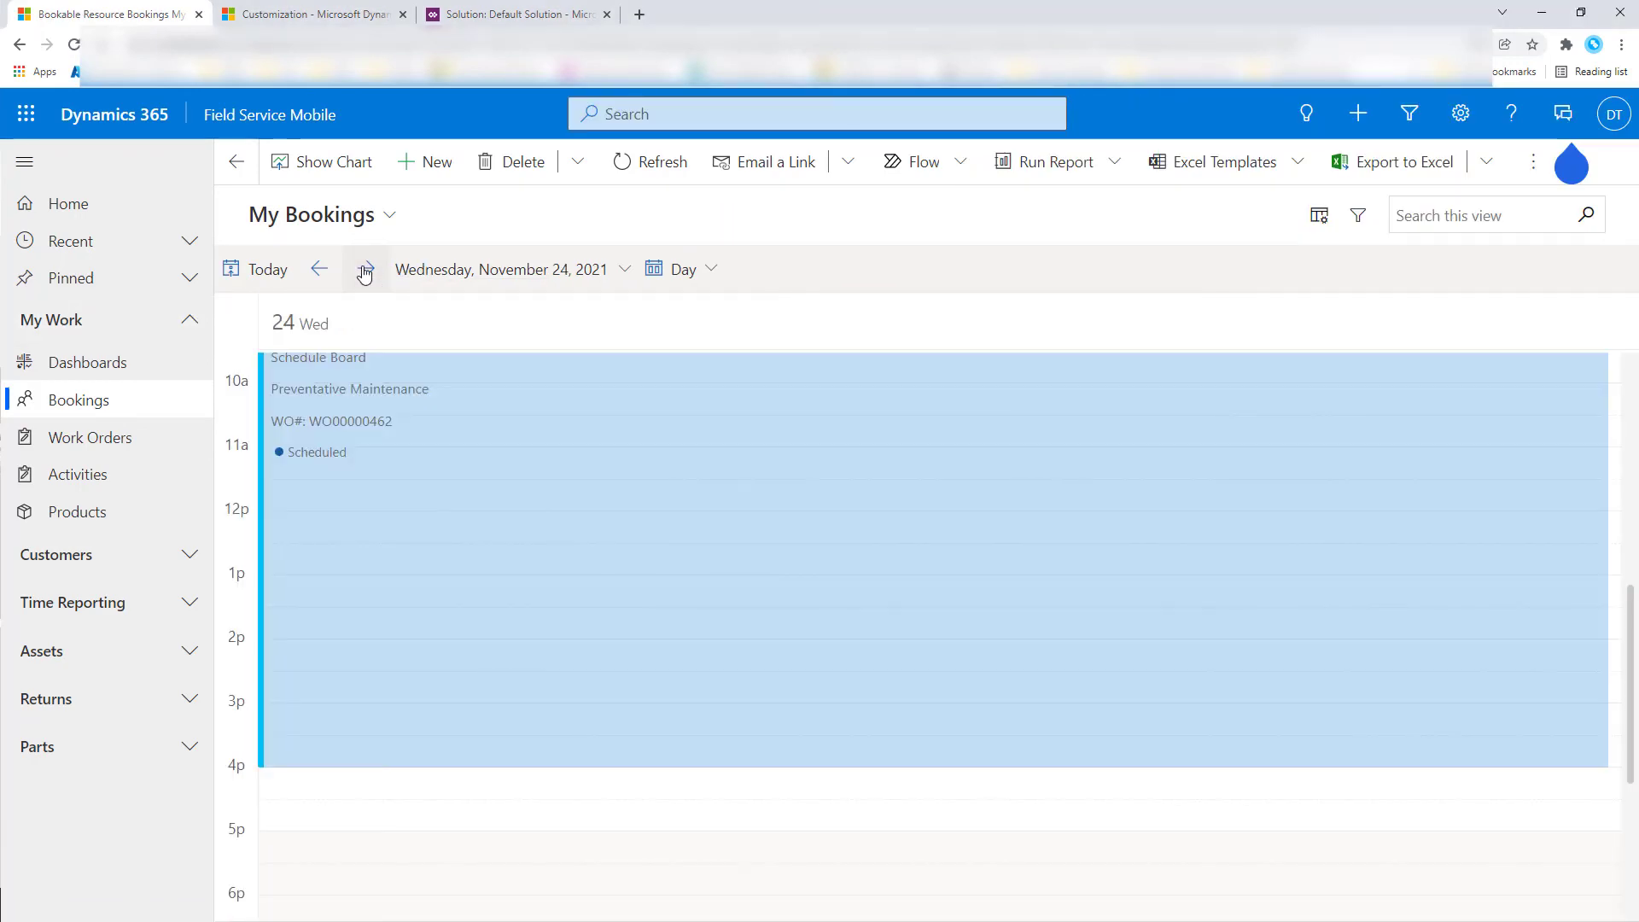
scroll(495, 472, "up", 1)
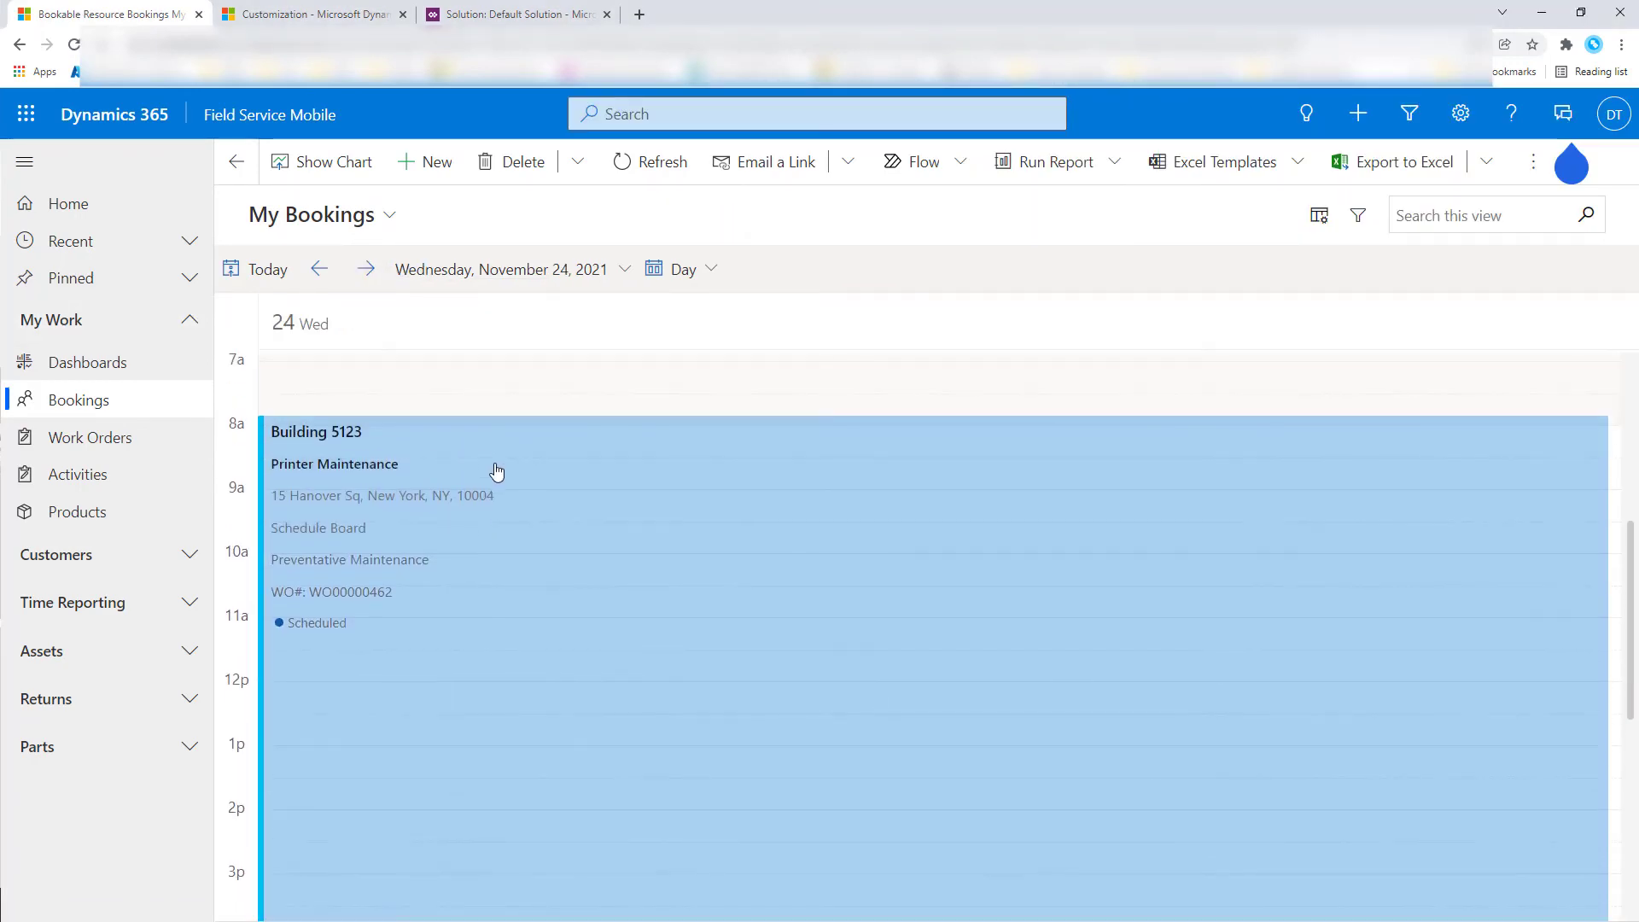